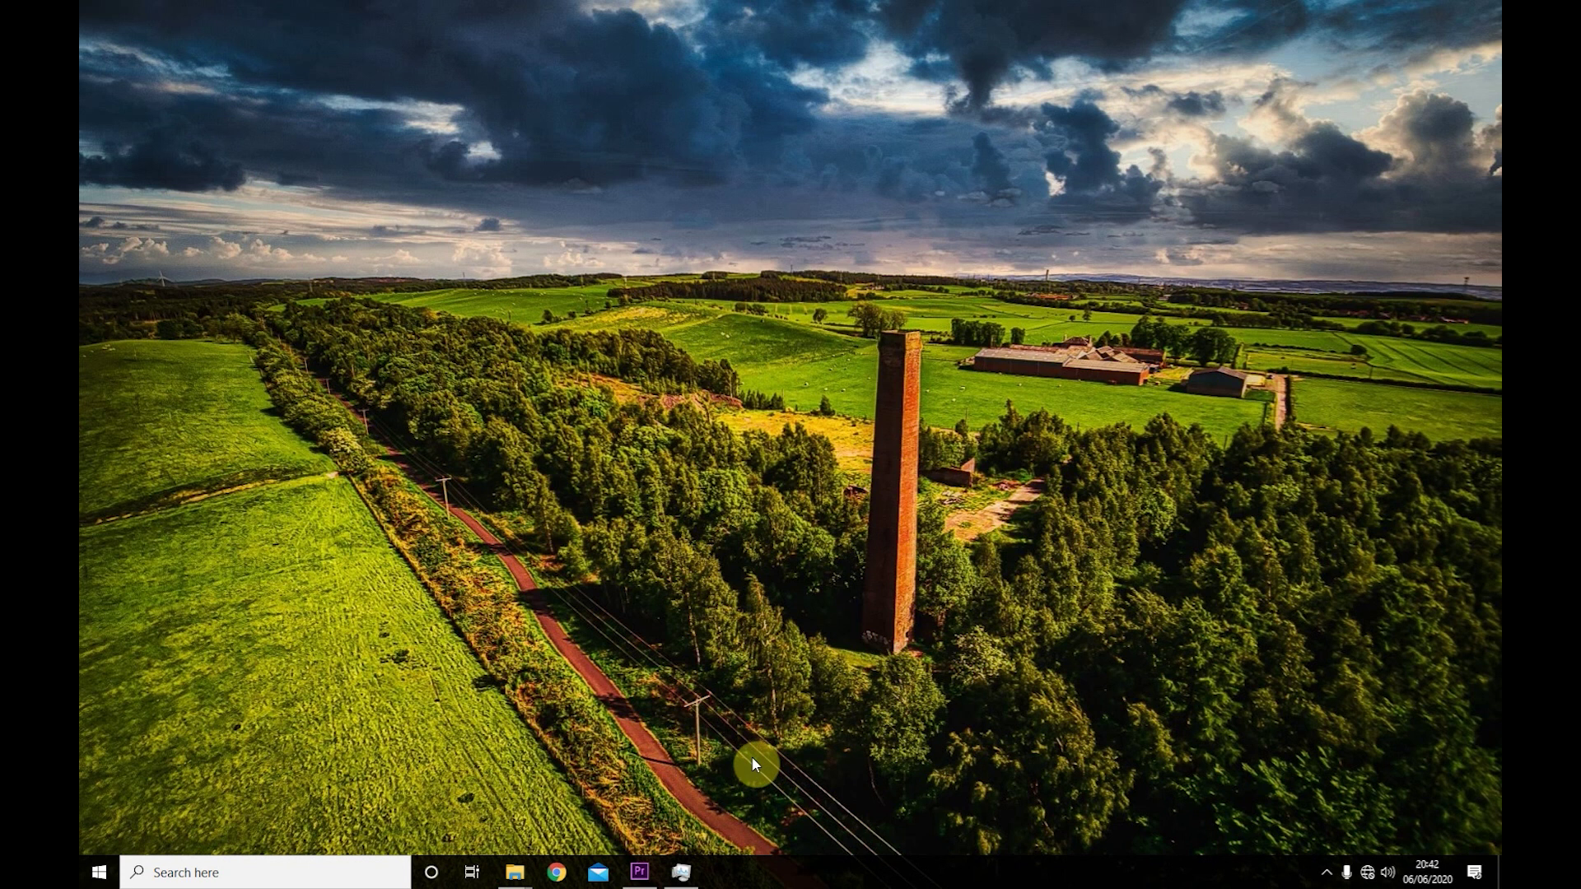
Step: Bring back the 70th-test project after checking idle CPU load in Task Manager
{"action": "left_click", "coordinate": [641, 875]}
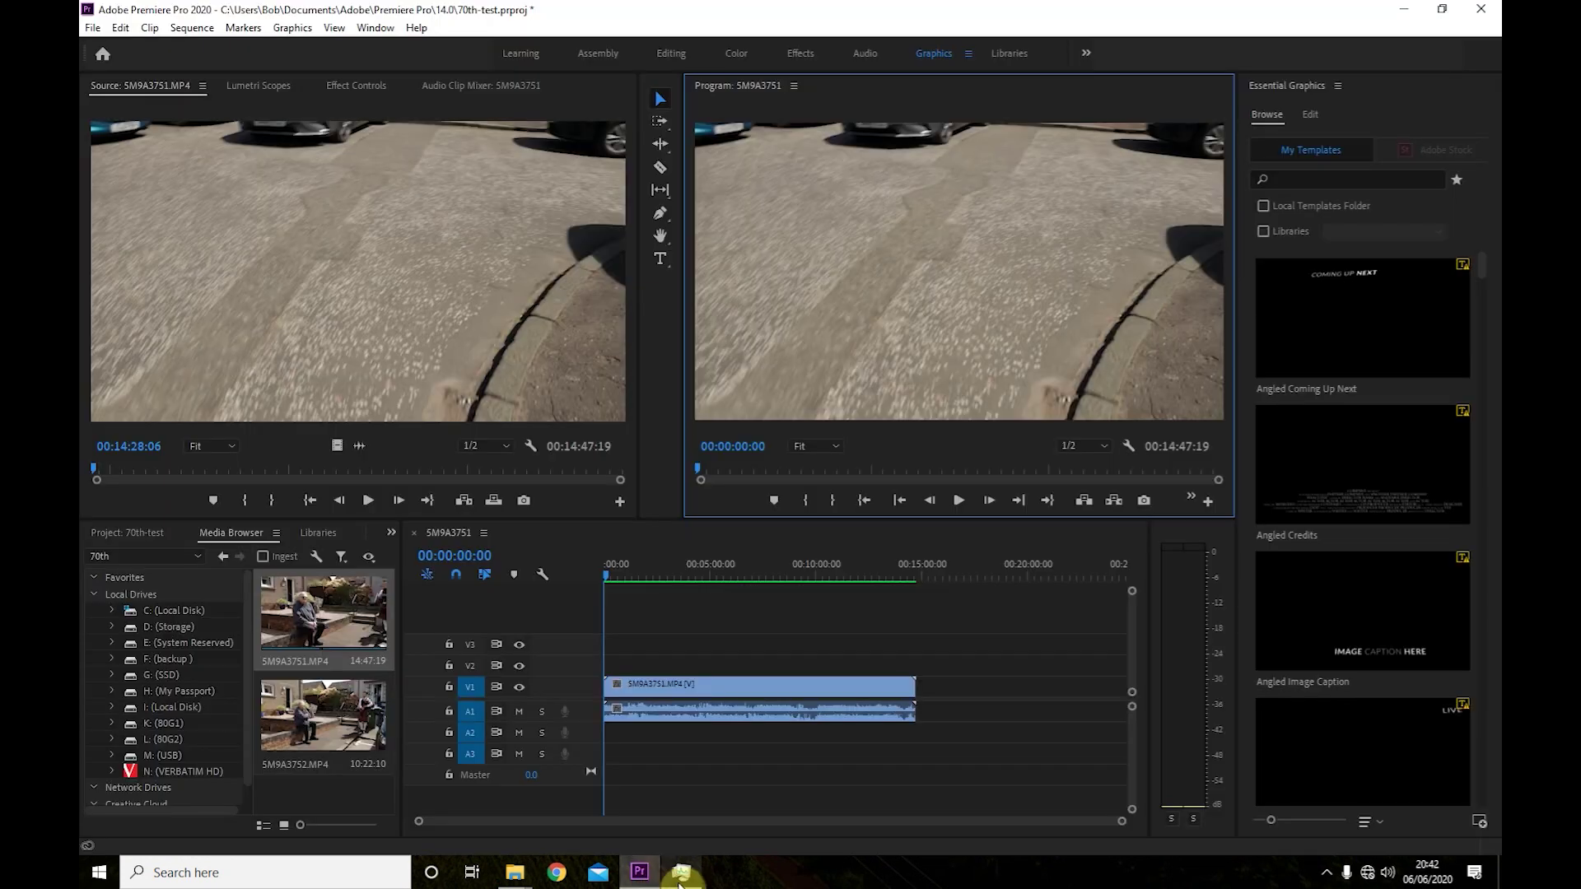
{"action": "left_click", "coordinate": [681, 873]}
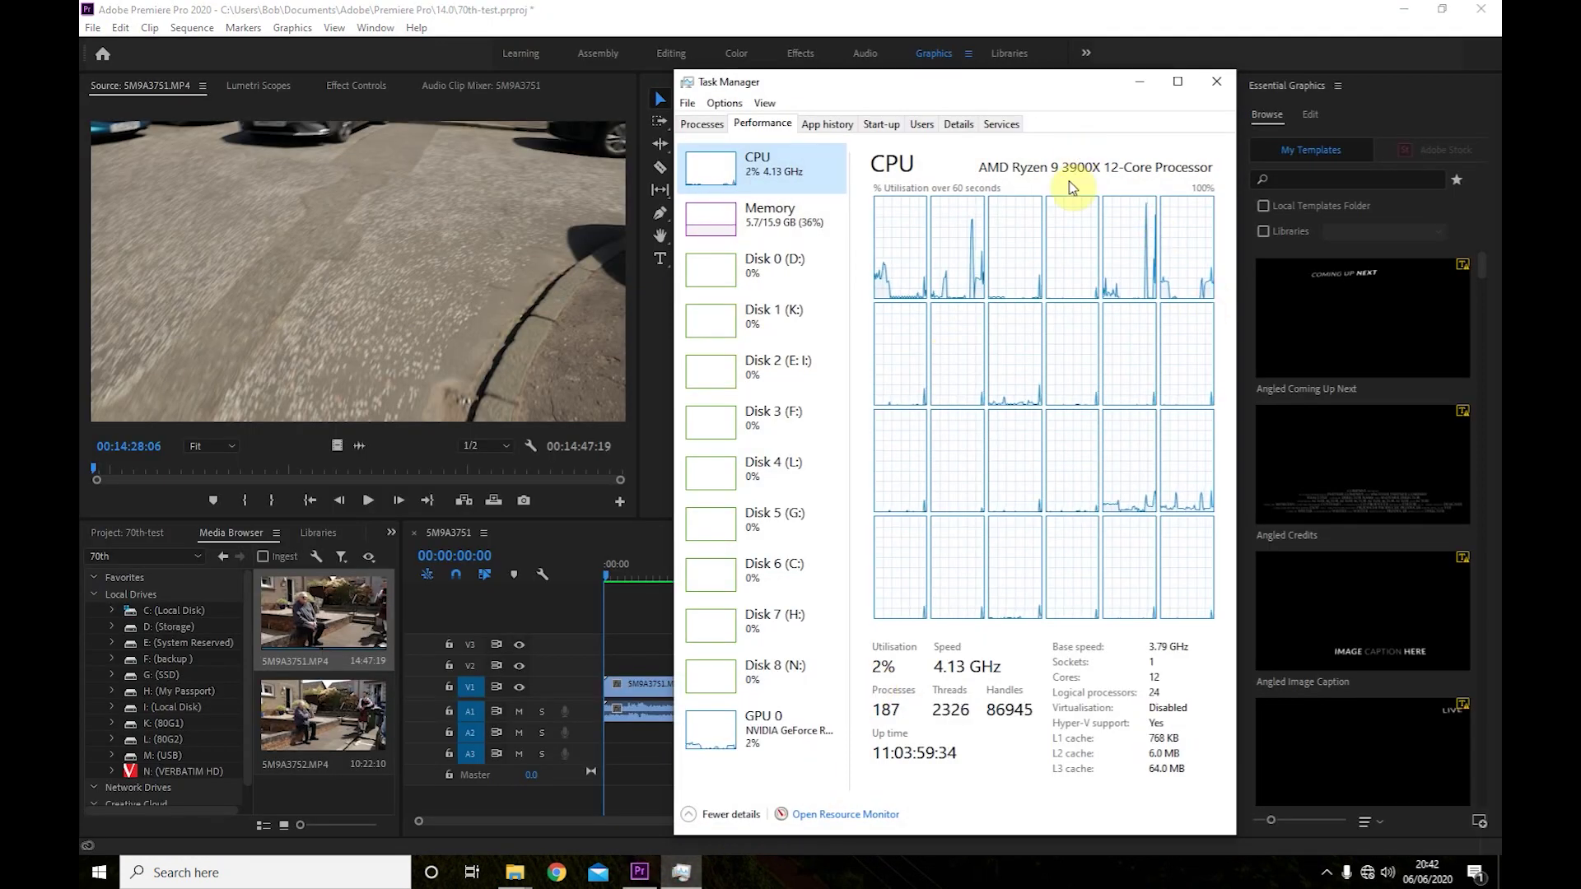
{"action": "left_click", "coordinate": [1140, 82]}
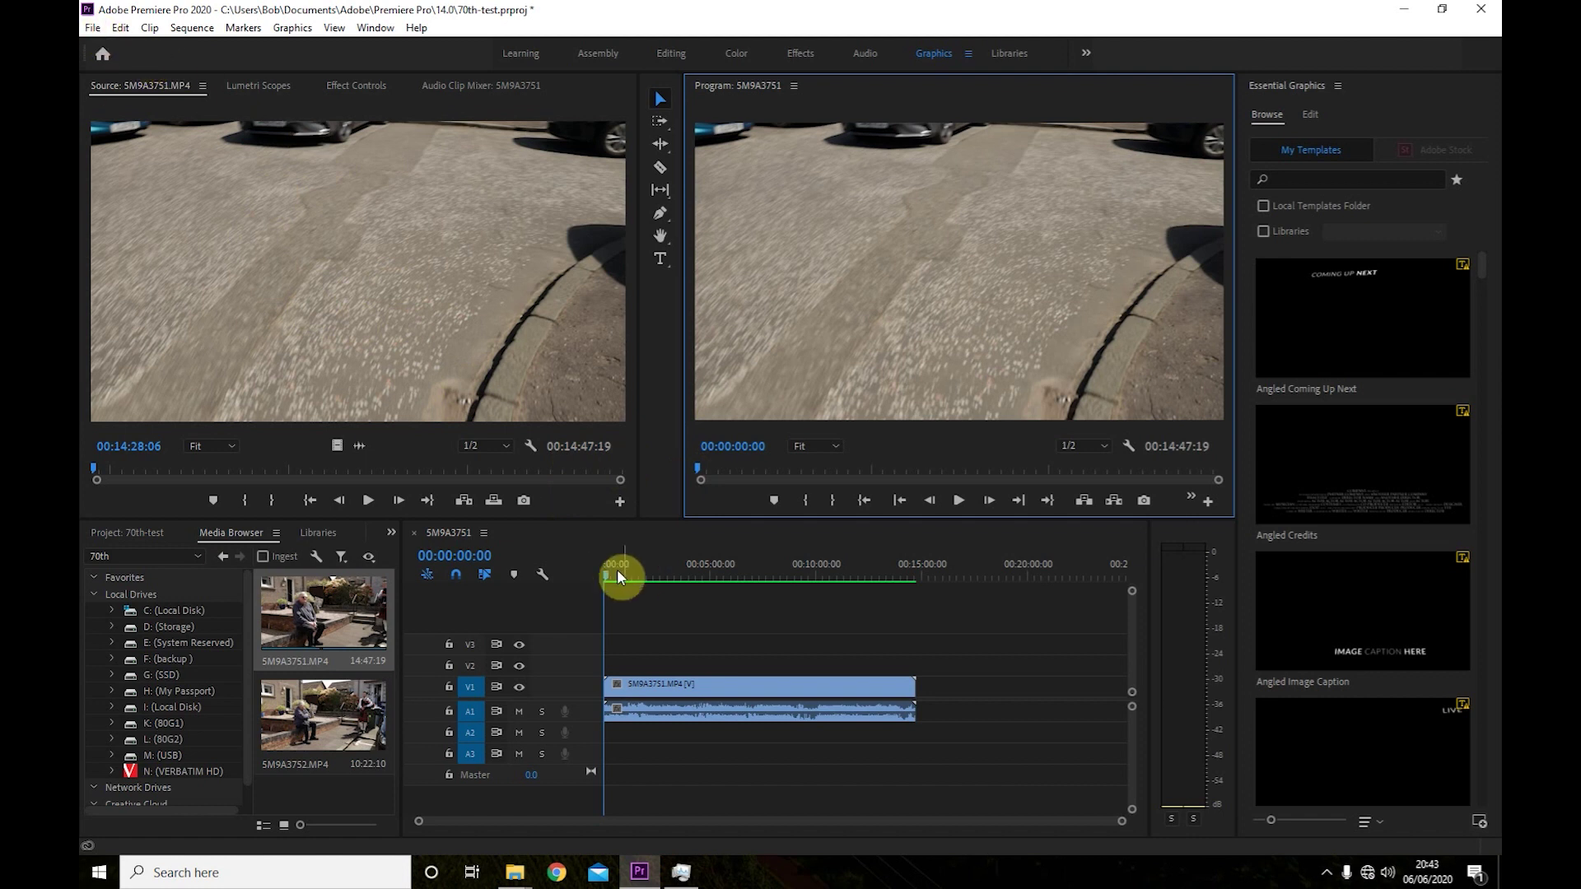
Step: Export media using the Facebook 1080p Full HD preset with Software Encoding performance
{"action": "left_click", "coordinate": [92, 27]}
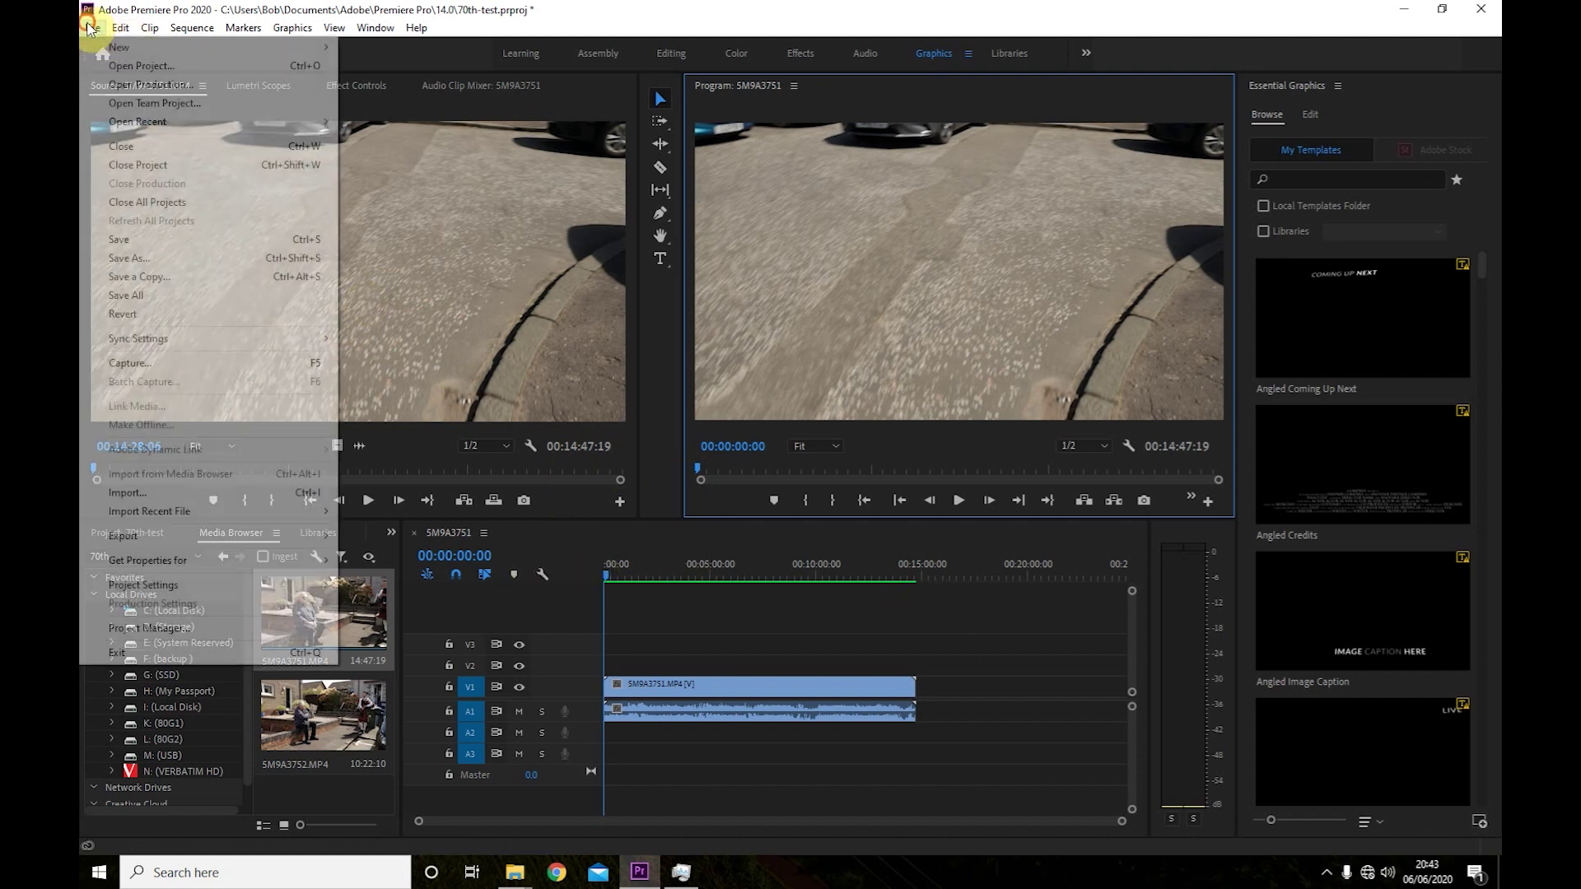
{"action": "mouse_move", "coordinate": [159, 536]}
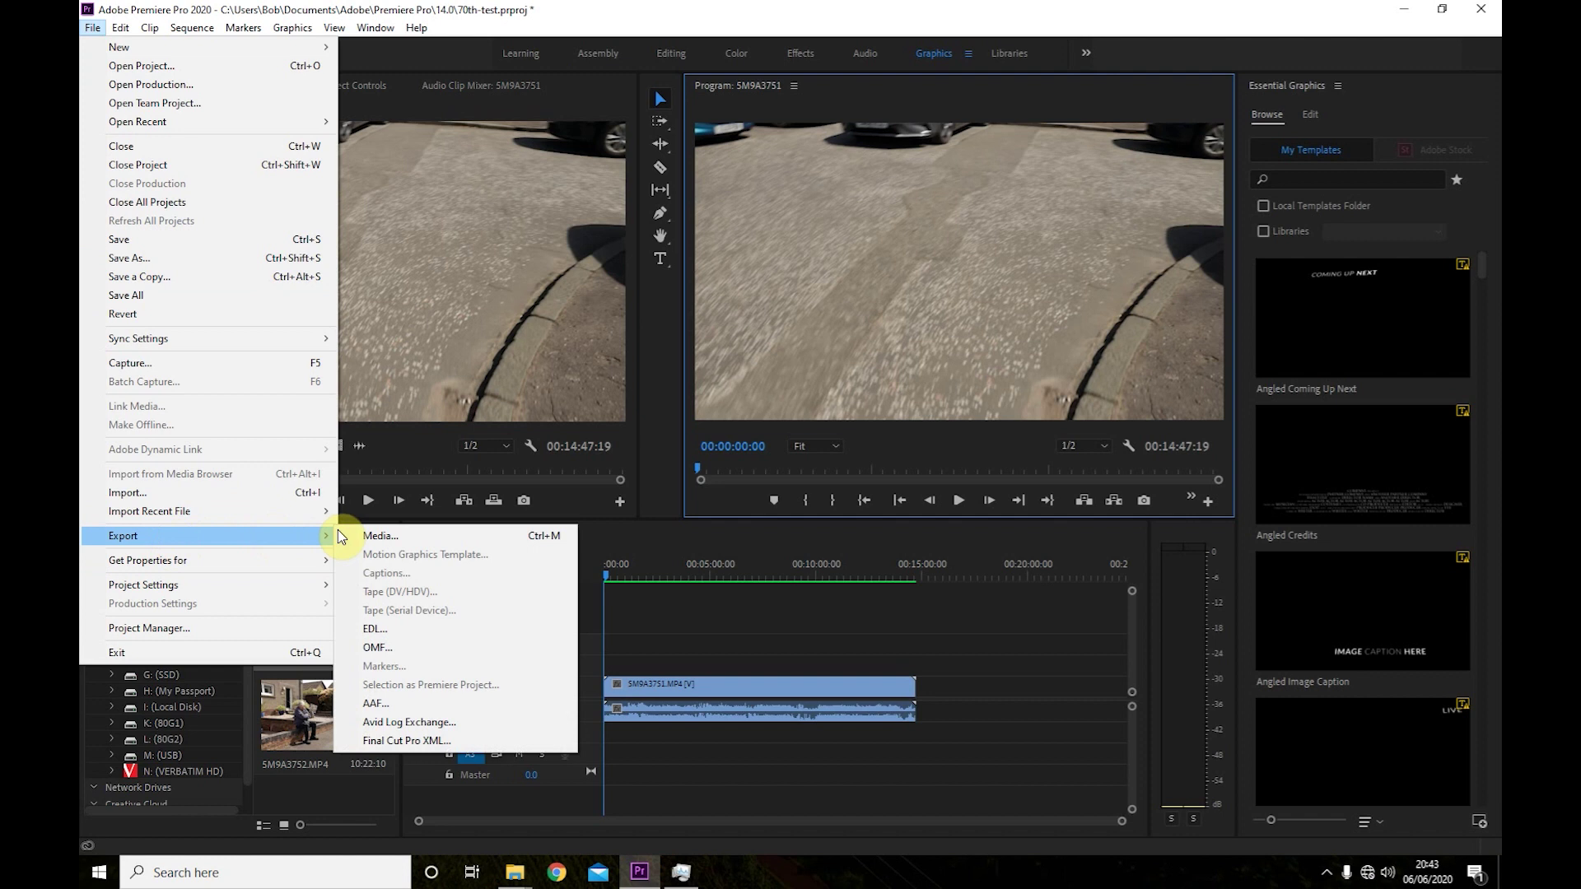
{"action": "left_click", "coordinate": [389, 535]}
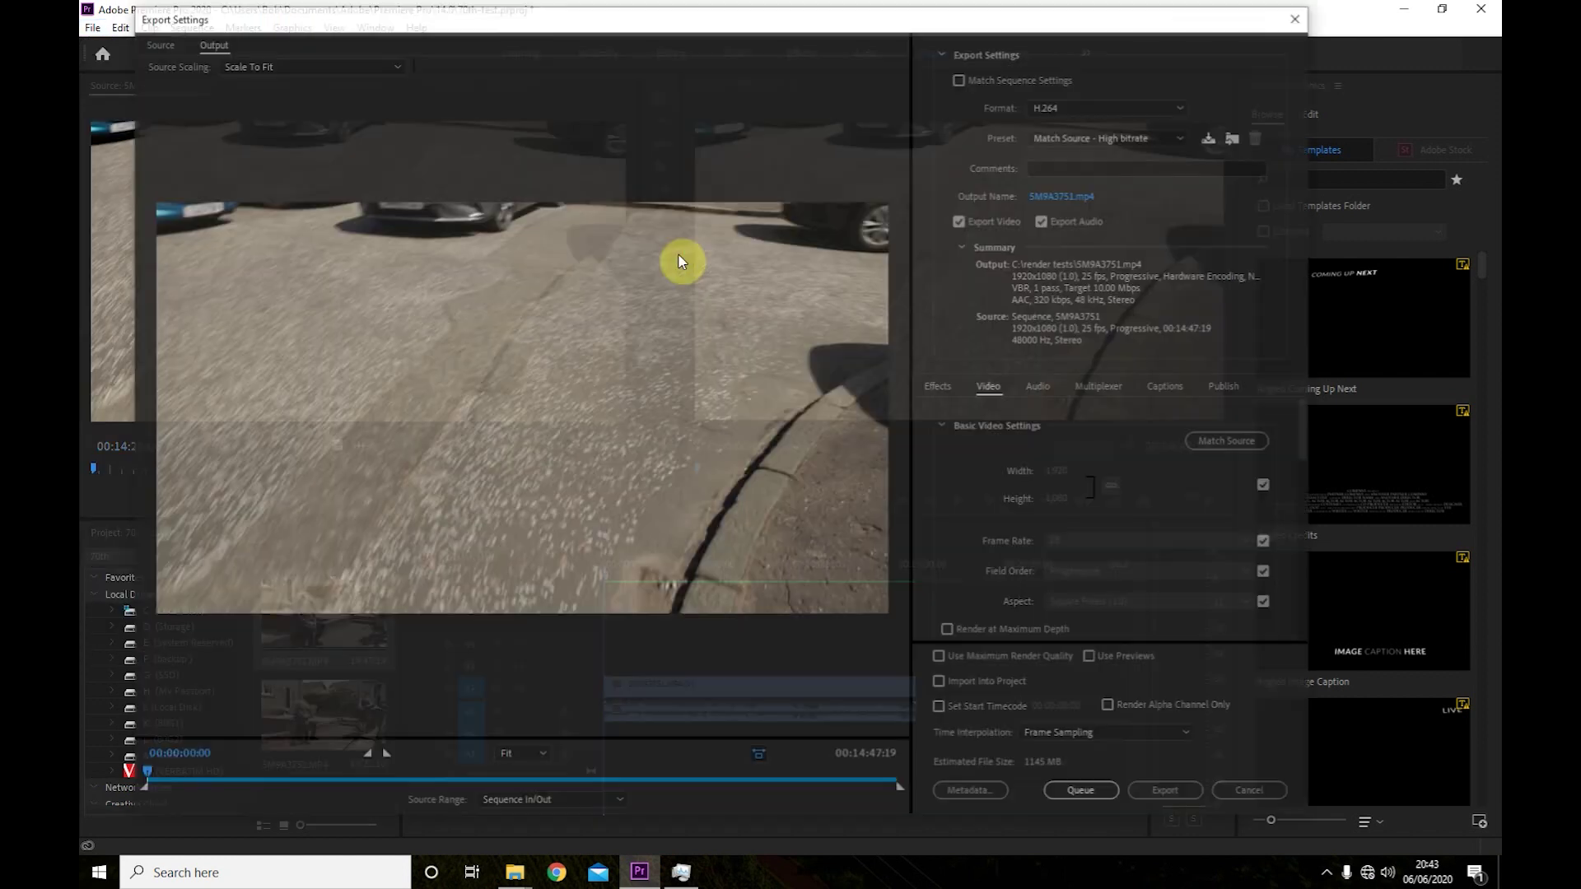
{"action": "left_click", "coordinate": [1170, 137]}
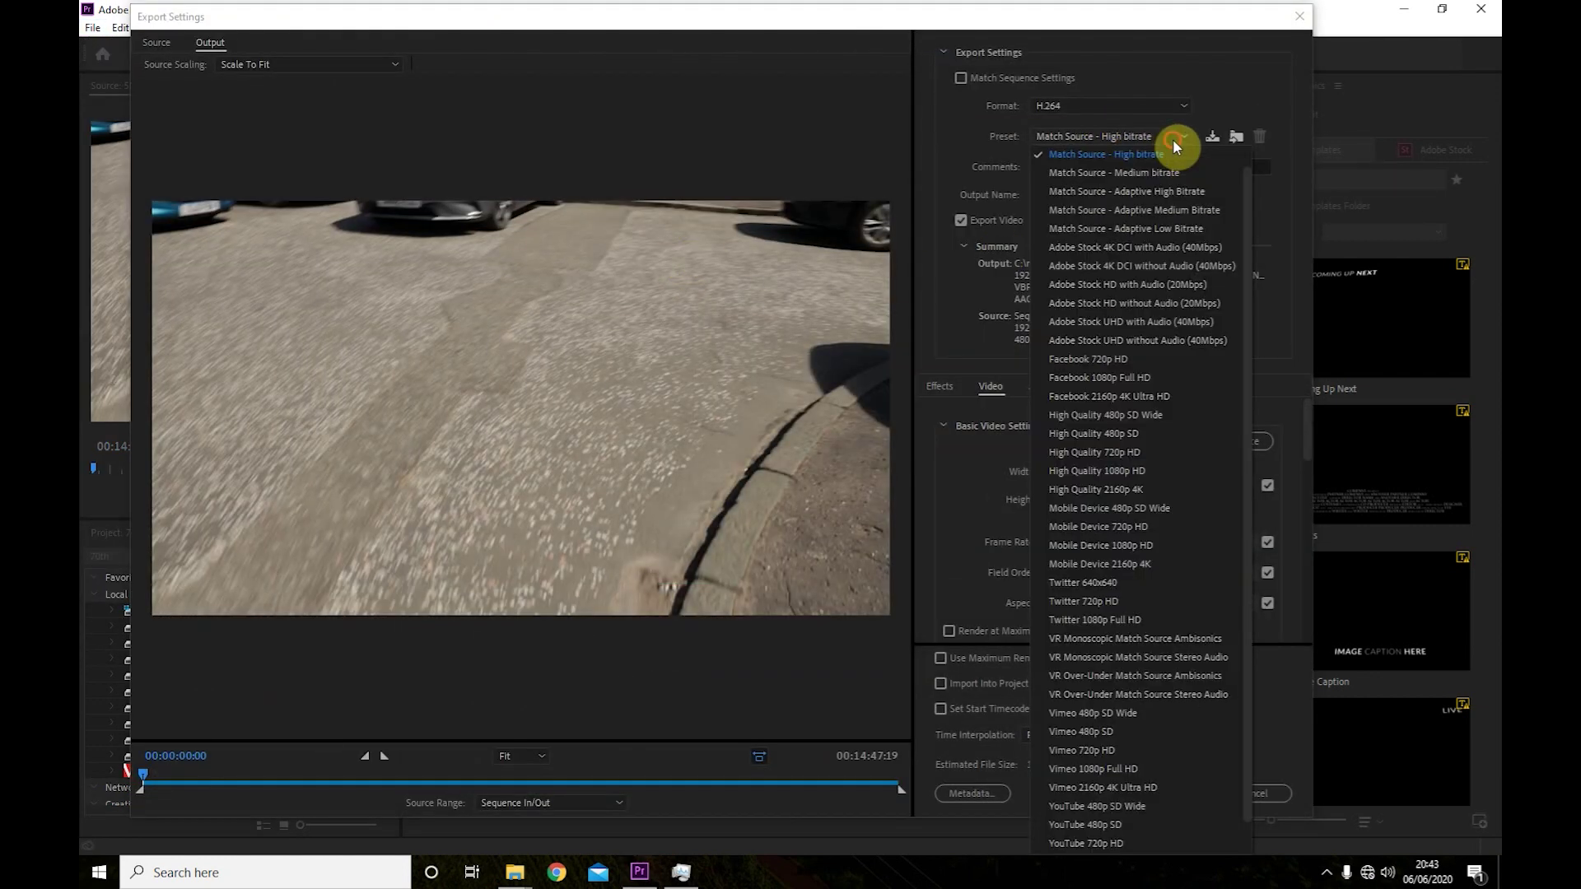
{"action": "scroll", "coordinate": [1251, 395], "scroll_direction": "down", "scroll_amount": 1}
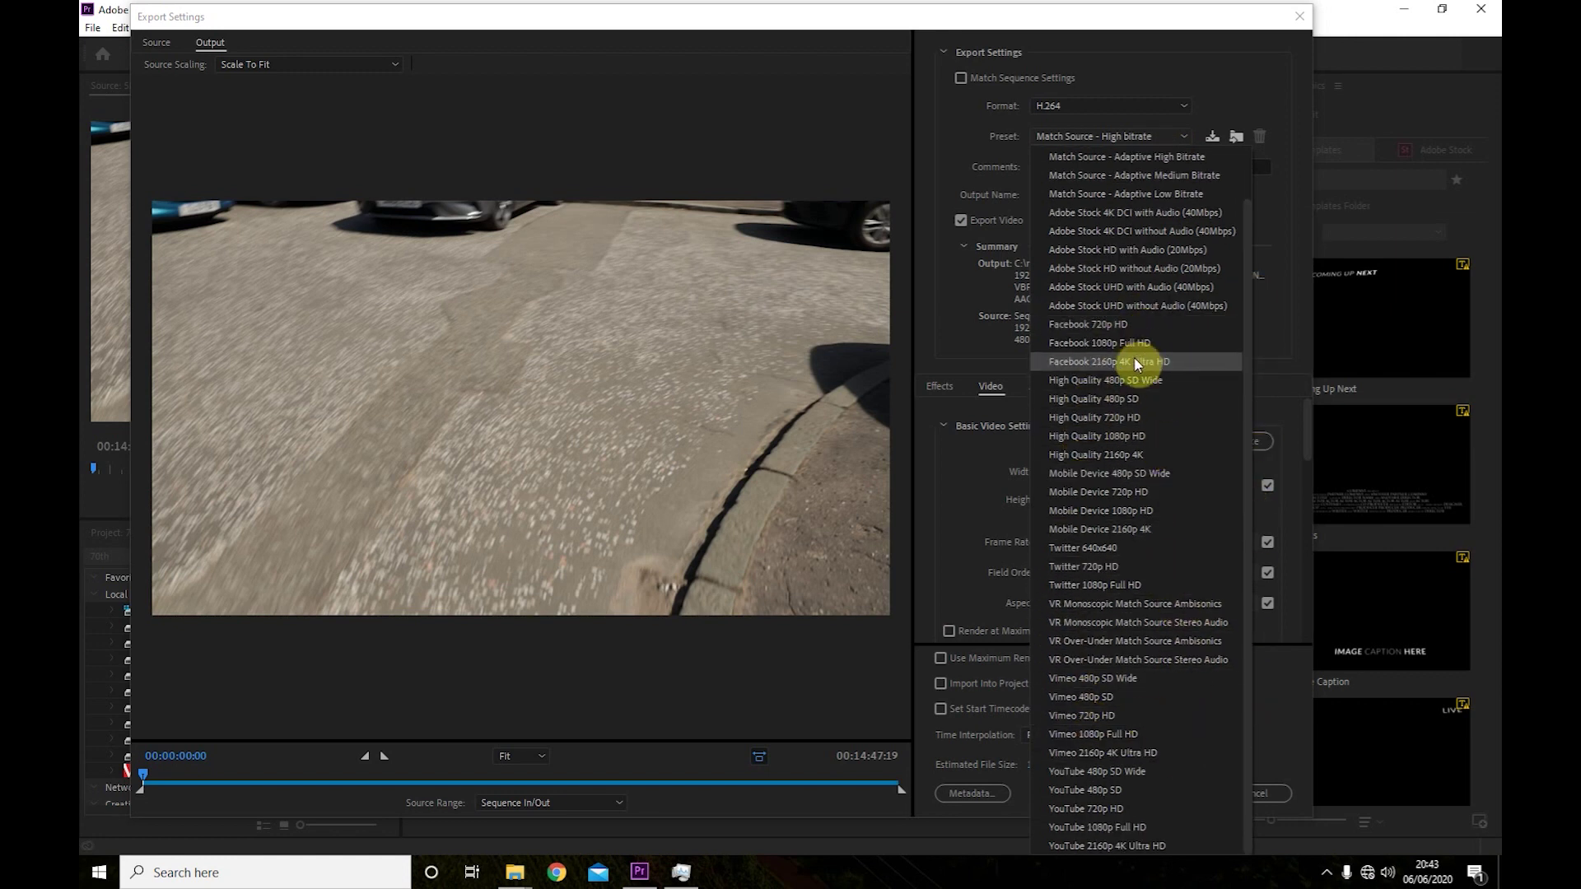
{"action": "left_click", "coordinate": [1114, 342]}
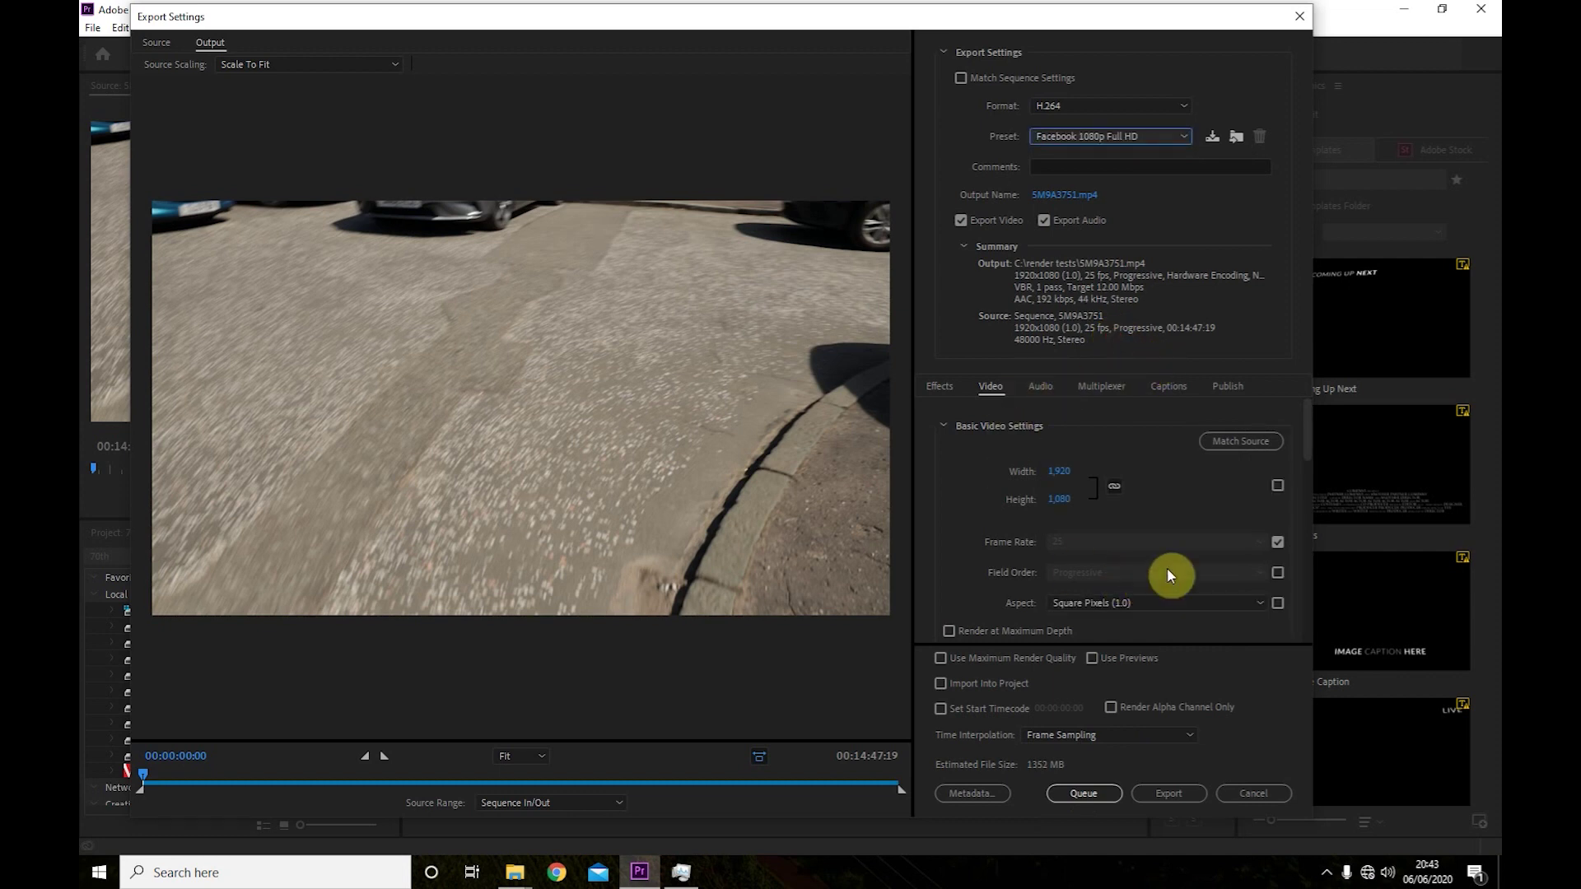
{"action": "left_click_drag", "start_coordinate": [1311, 417], "coordinate": [1308, 487]}
{"action": "left_click", "coordinate": [1275, 502]}
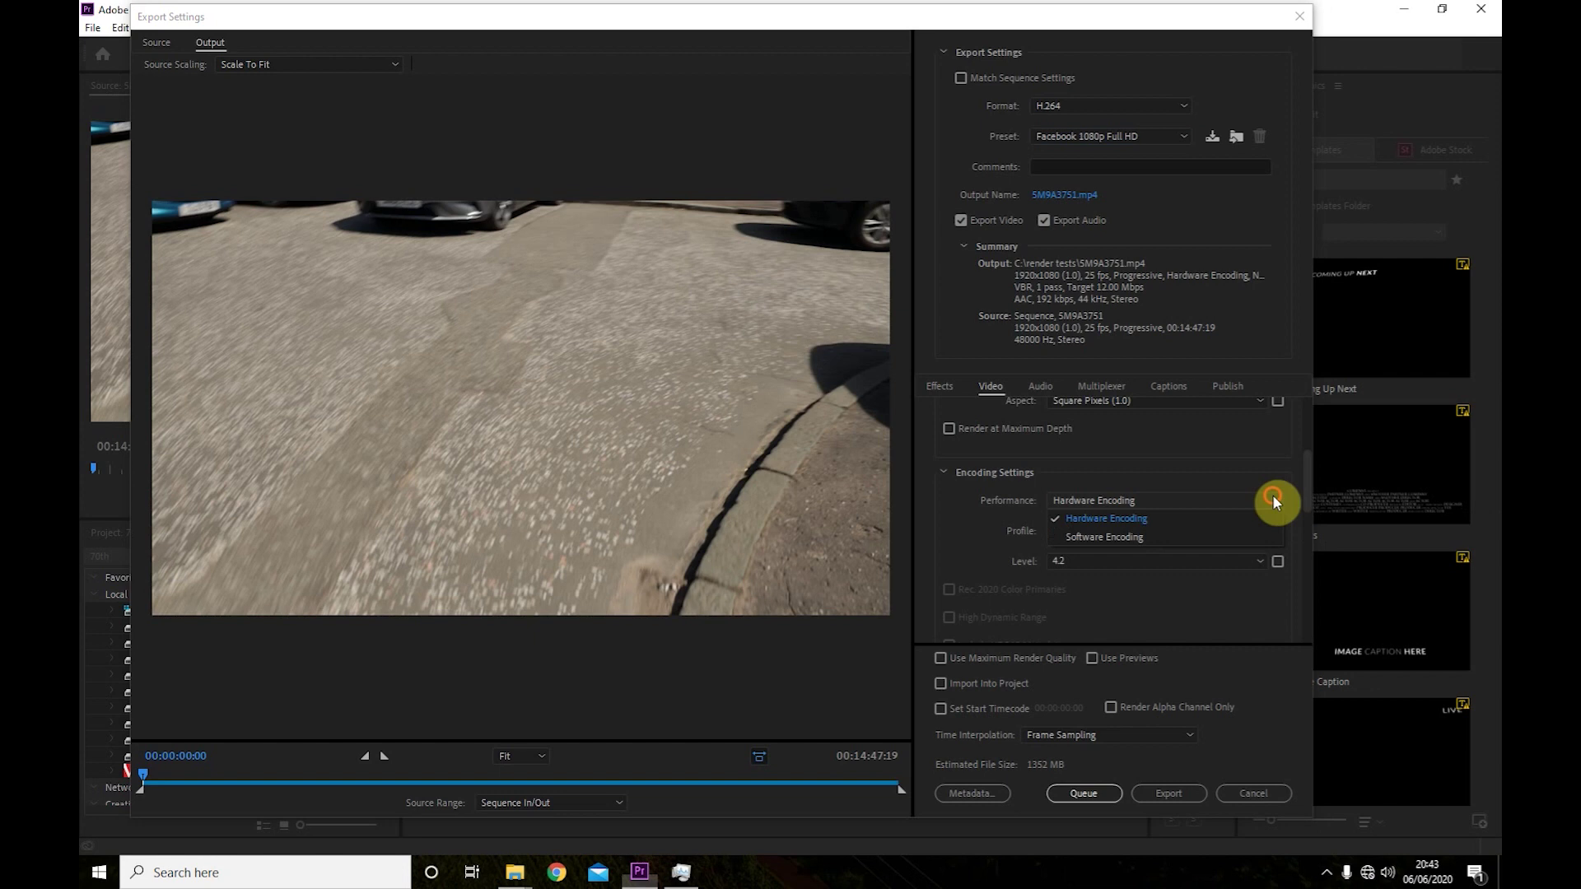
{"action": "left_click", "coordinate": [1240, 531]}
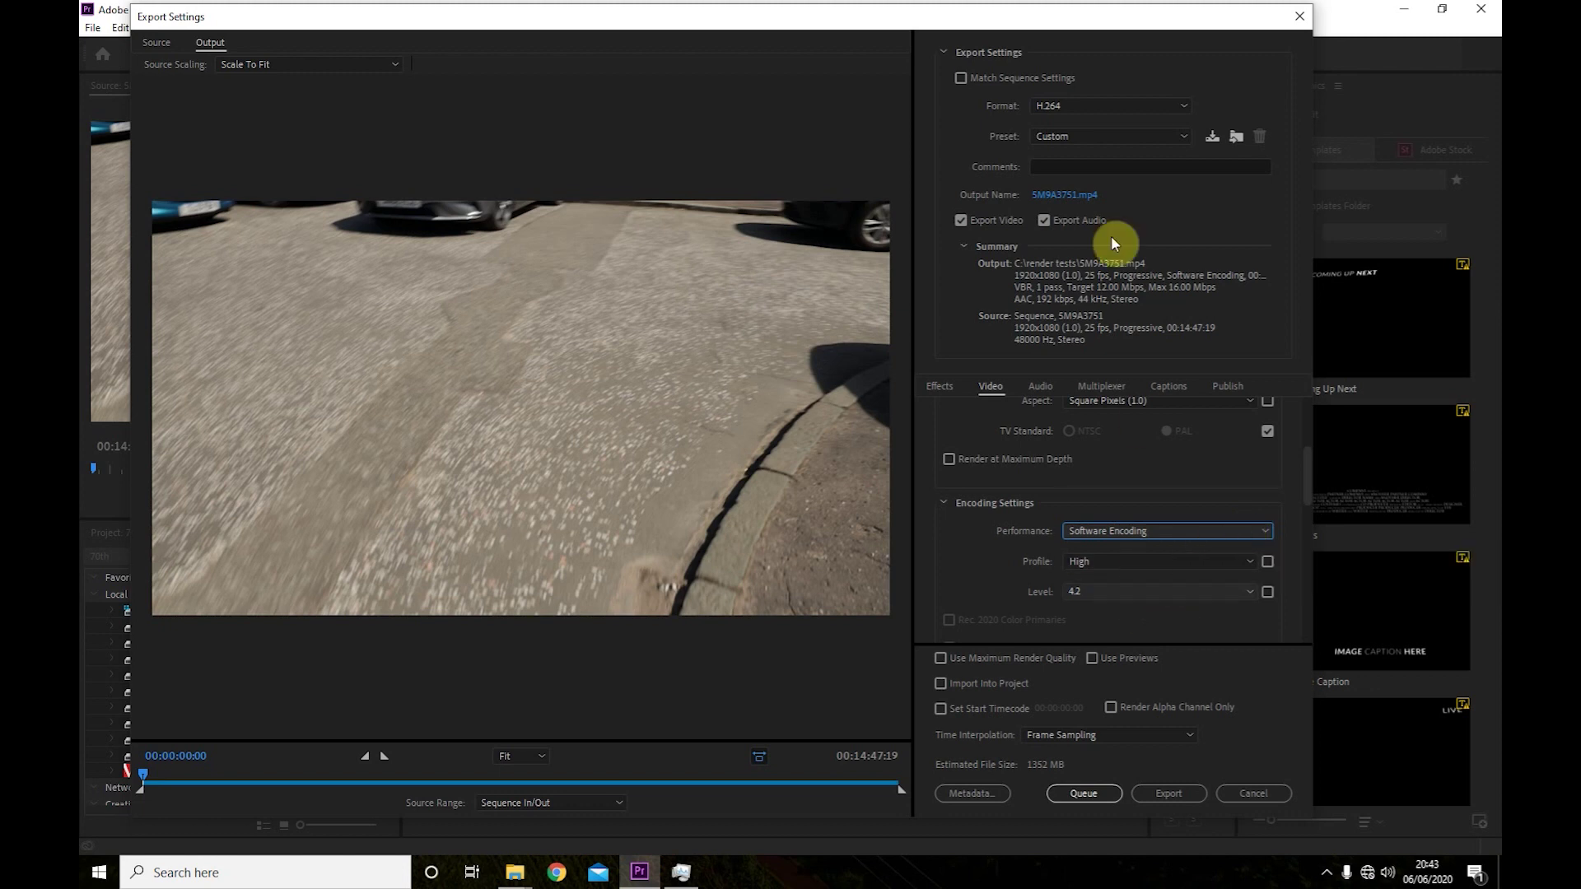
Step: Name the output file s1.mp4
{"action": "left_click", "coordinate": [1051, 194]}
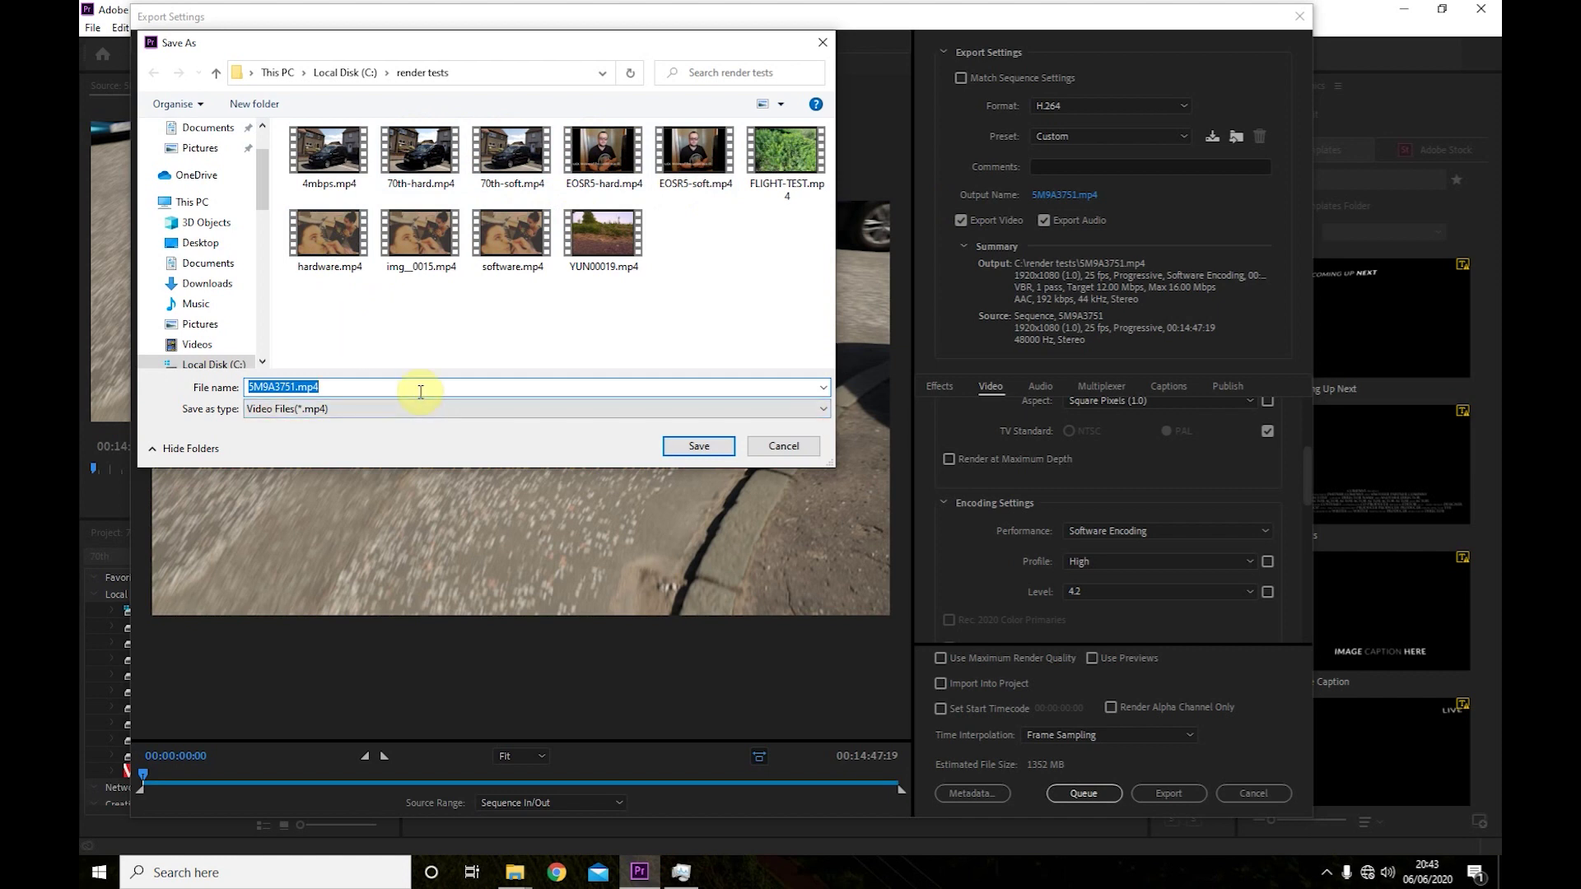
{"action": "type", "text": "hard"}
{"action": "key", "text": "BackSpace"}
{"action": "key", "text": "BackSpace"}
{"action": "key", "text": "BackSpace"}
{"action": "key", "text": "BackSpace"}
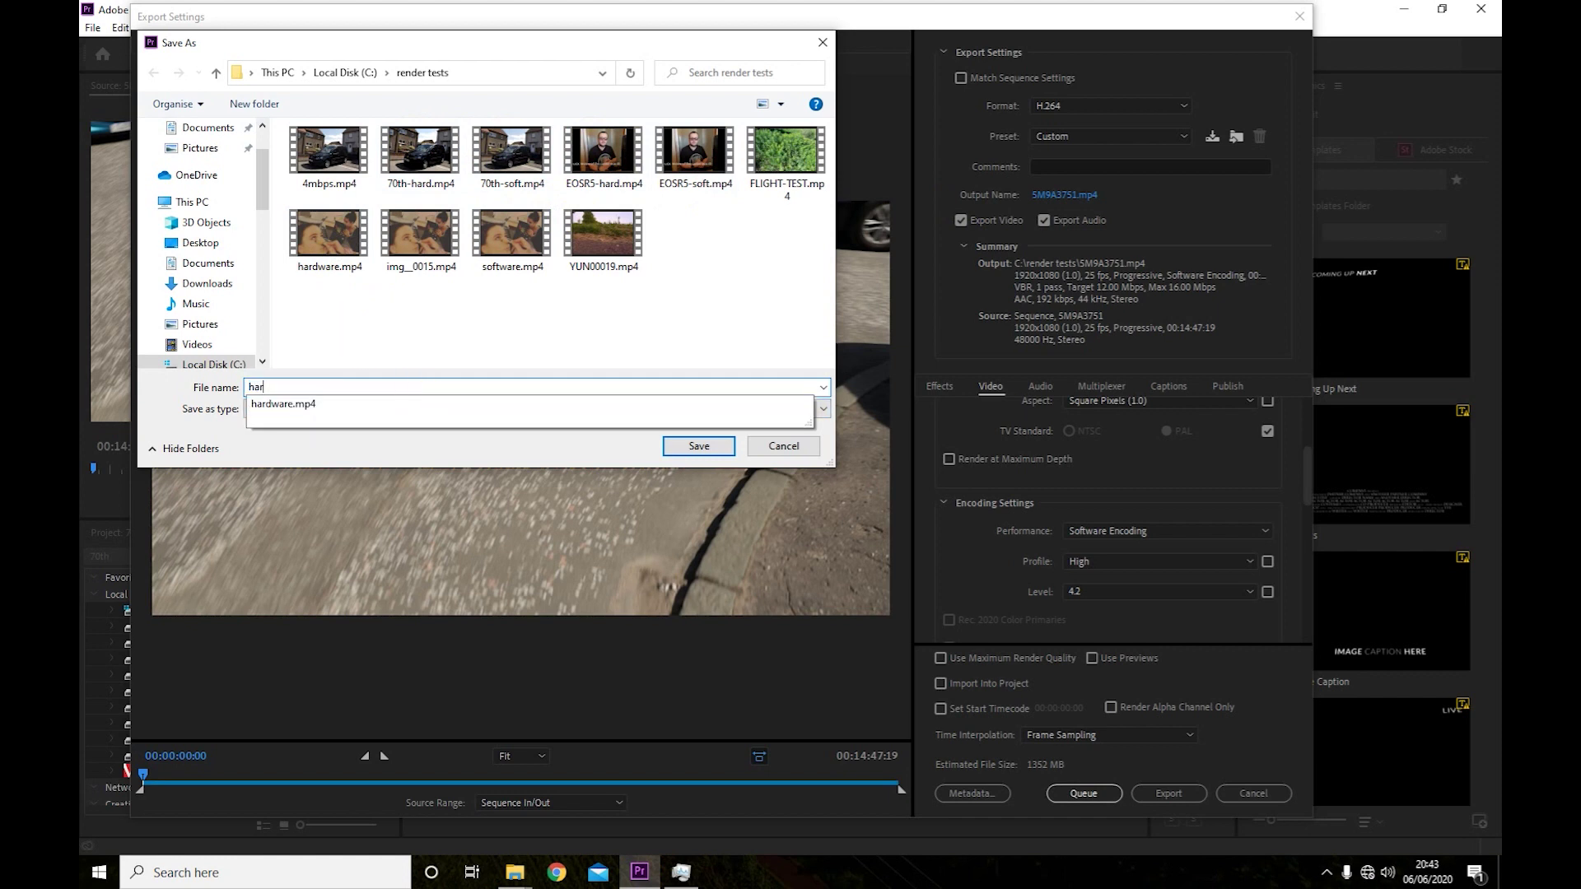
{"action": "type", "text": "s1"}
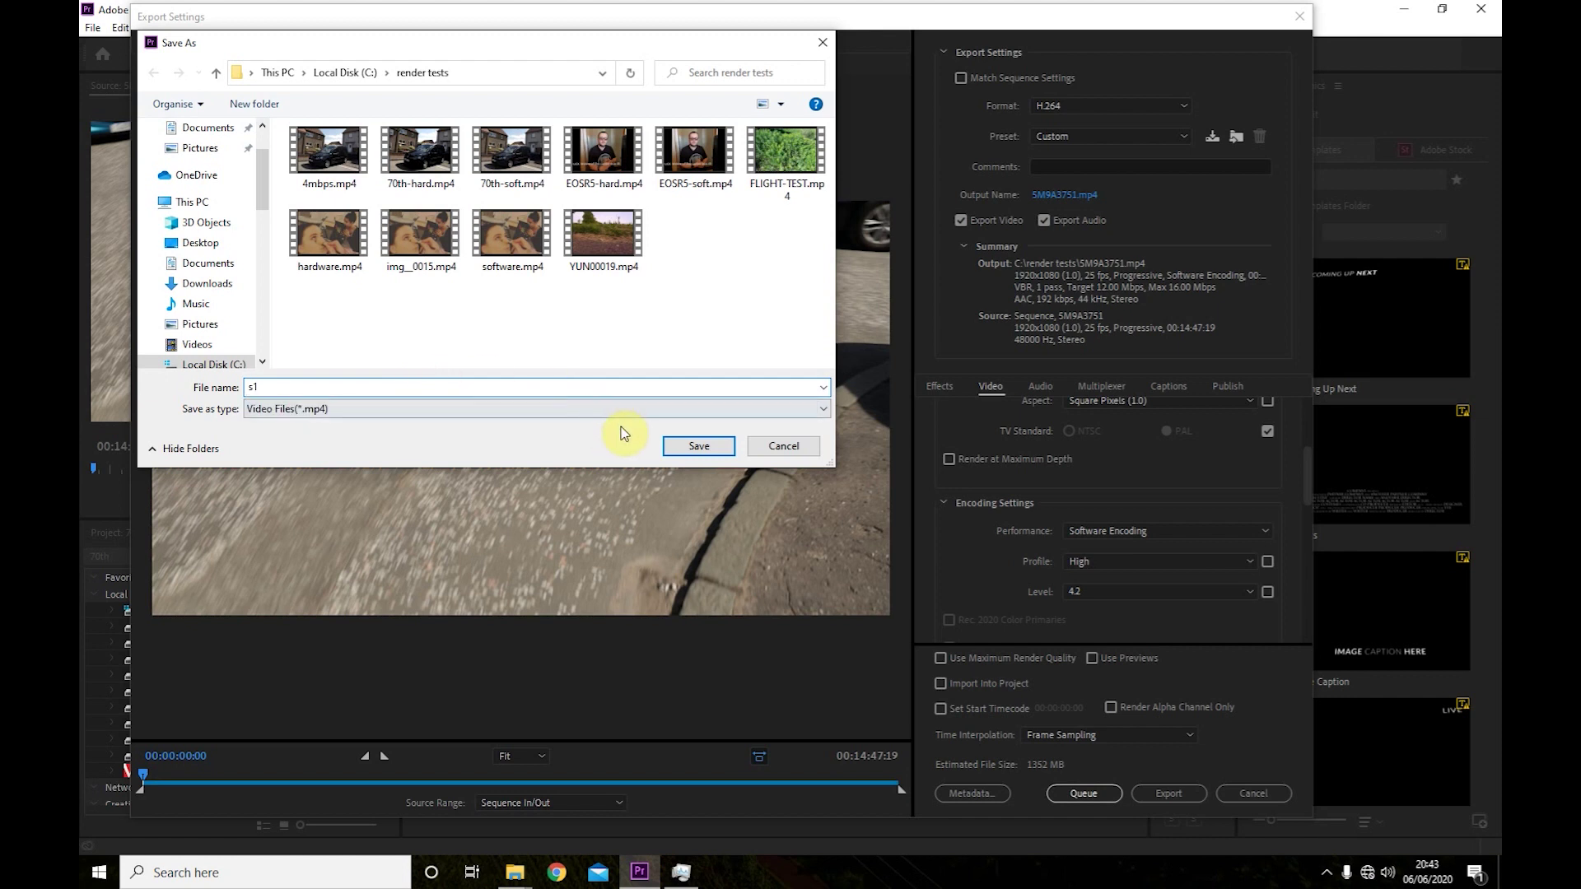
{"action": "left_click", "coordinate": [698, 446]}
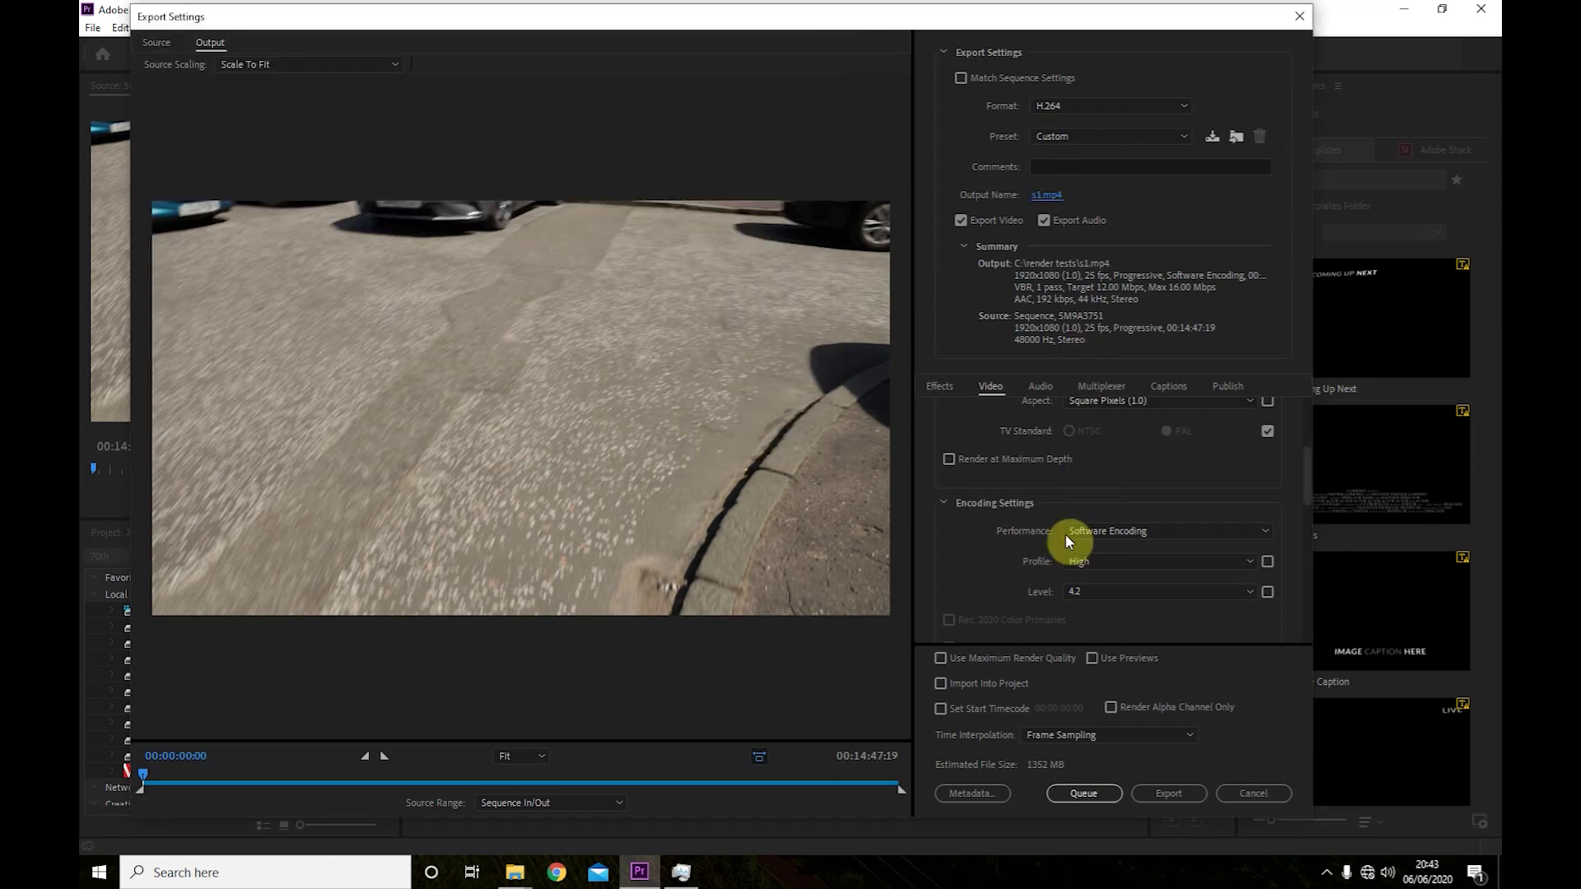
Step: Start the s1.mp4 software export and place Task Manager beside the encoding progress
{"action": "left_click", "coordinate": [1170, 795]}
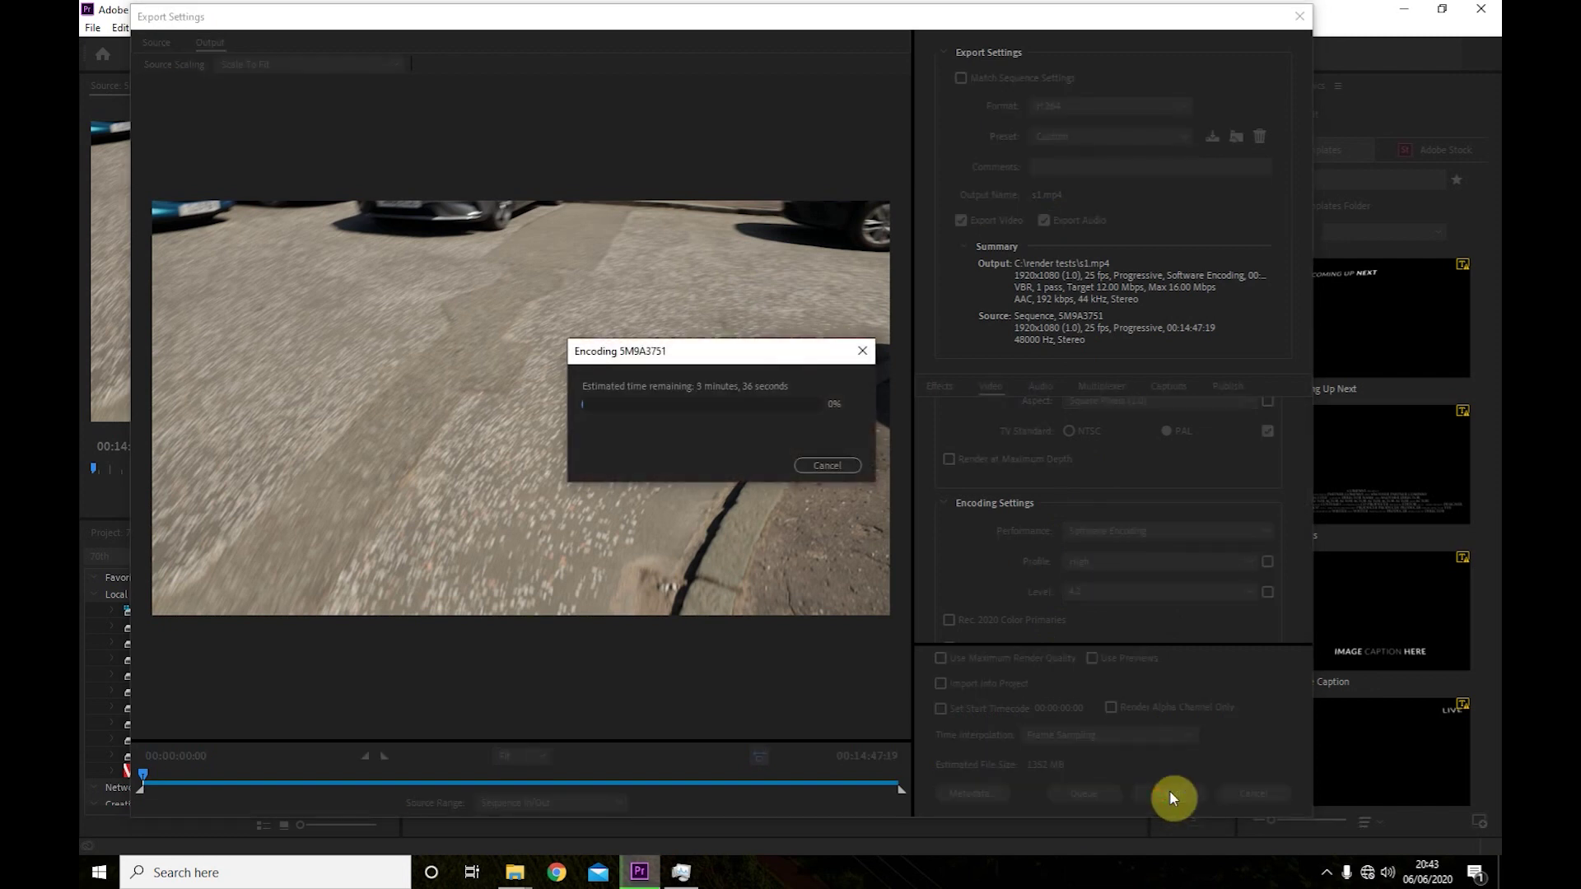
{"action": "left_click", "coordinate": [692, 880]}
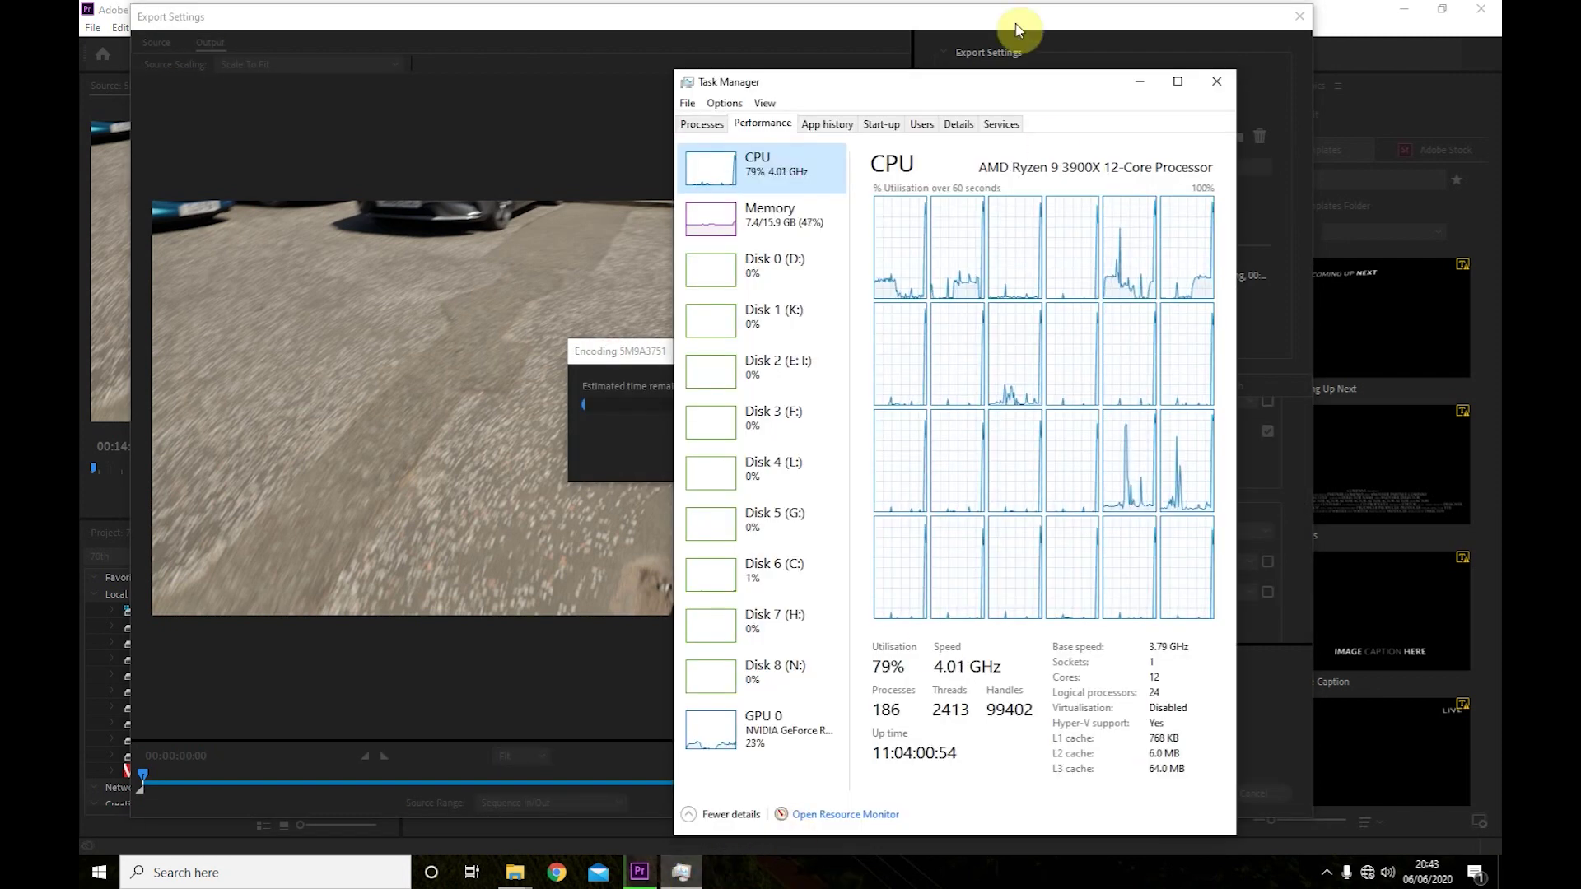
{"action": "left_click_drag", "start_coordinate": [889, 82], "coordinate": [1108, 61]}
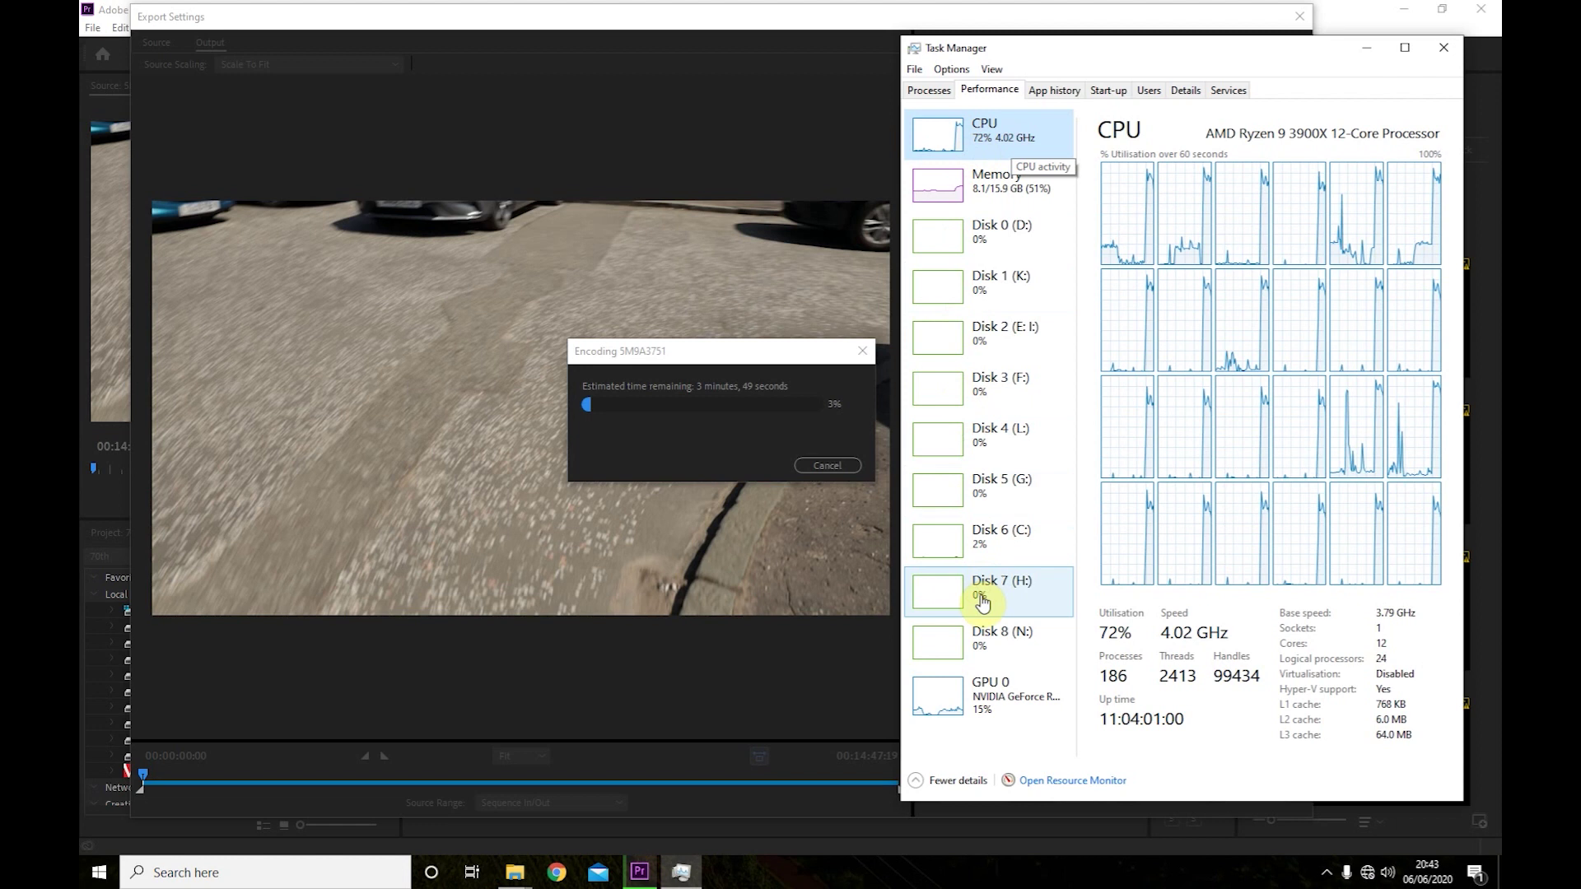
Step: On the GPU page, make the second lower graph track Cuda instead of Video Decode
{"action": "left_click", "coordinate": [993, 702]}
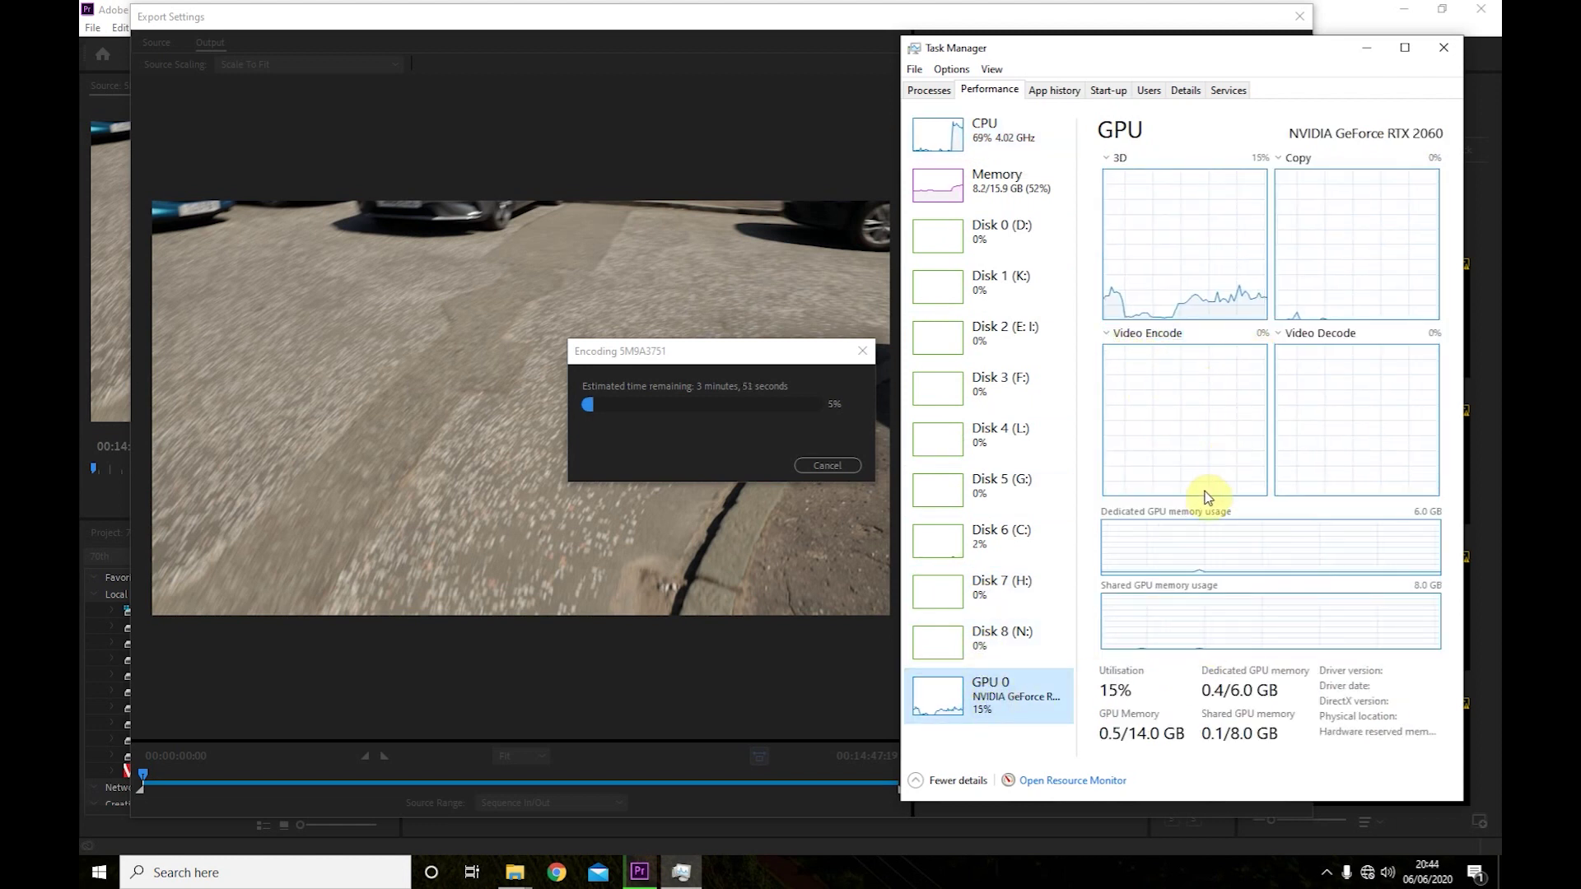
{"action": "left_click", "coordinate": [1124, 333]}
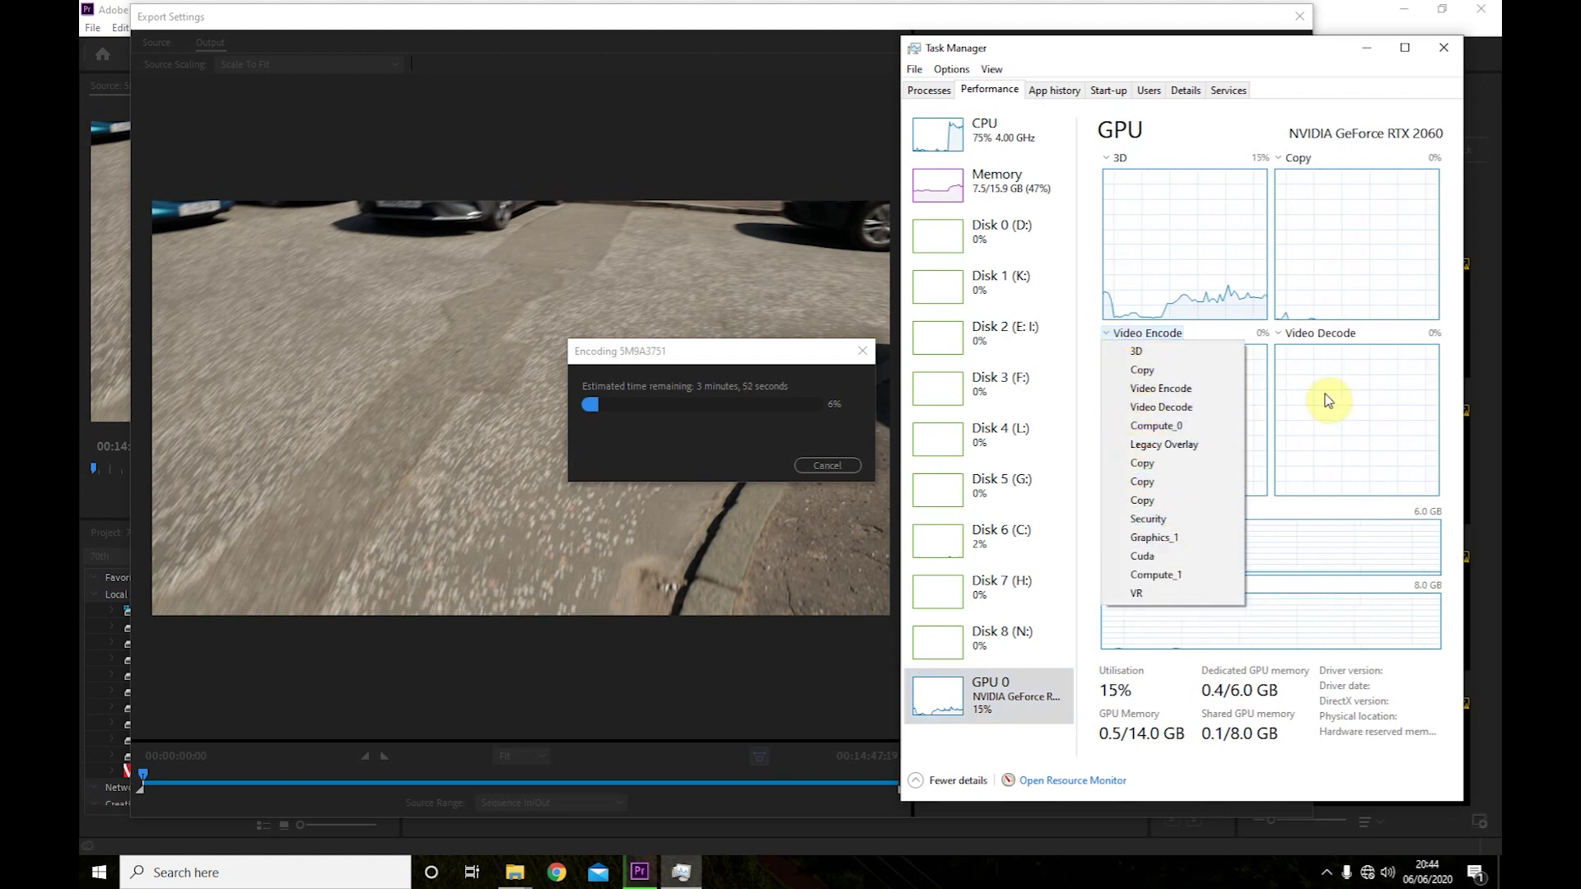
{"action": "left_click", "coordinate": [1311, 338]}
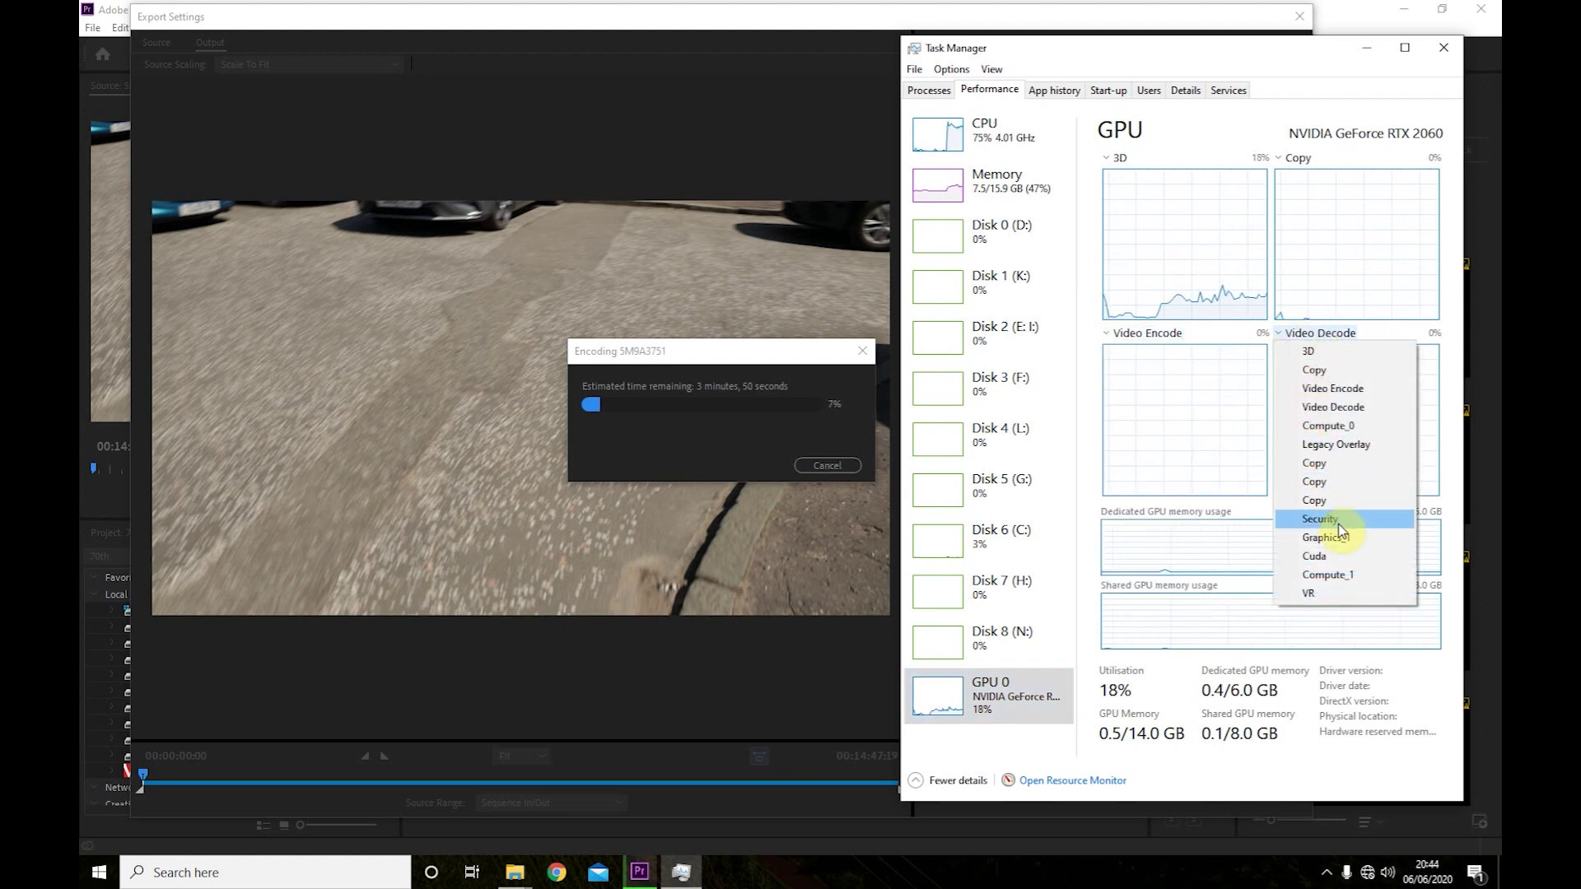
{"action": "left_click", "coordinate": [1336, 558]}
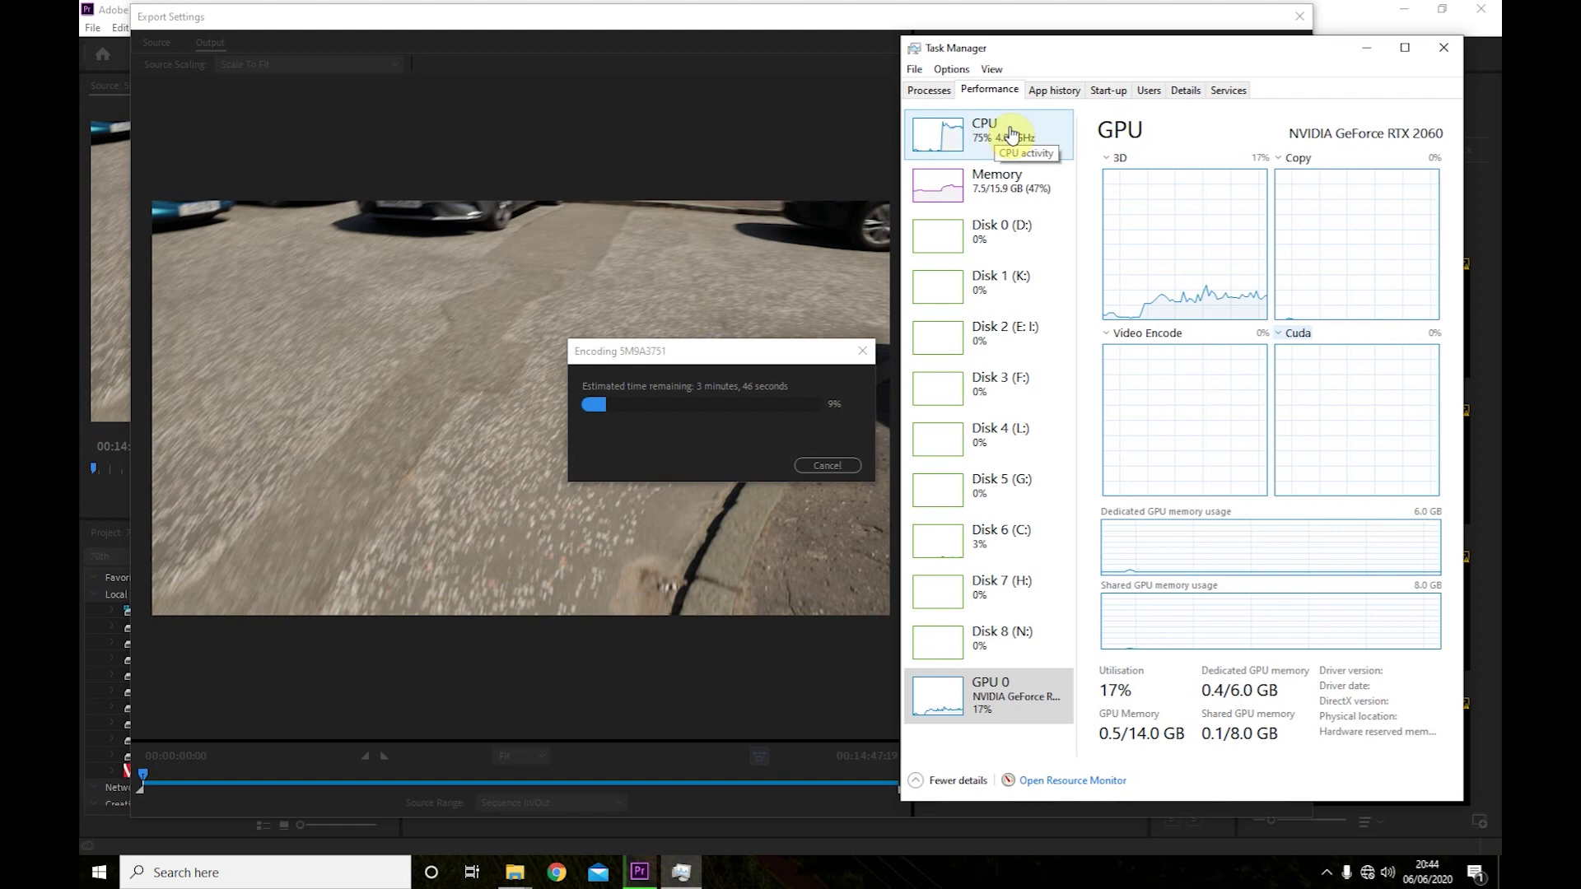
Step: Show the per-core CPU usage graphs in Task Manager
{"action": "left_click", "coordinate": [1040, 140]}
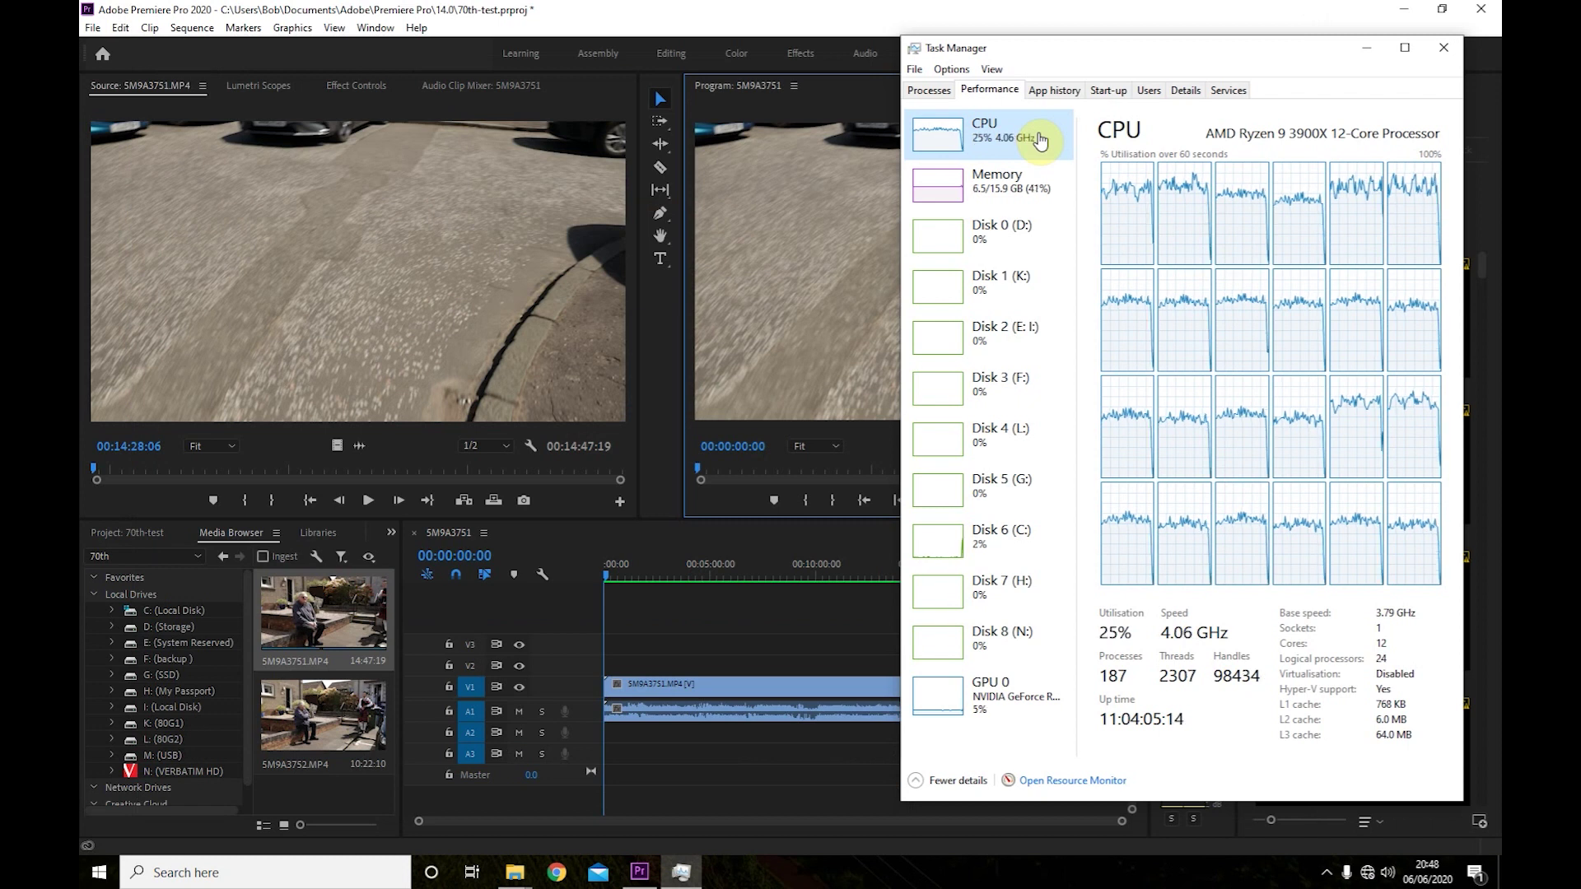
Step: Minimise Task Manager to return to the Premiere project
{"action": "left_click", "coordinate": [219, 47]}
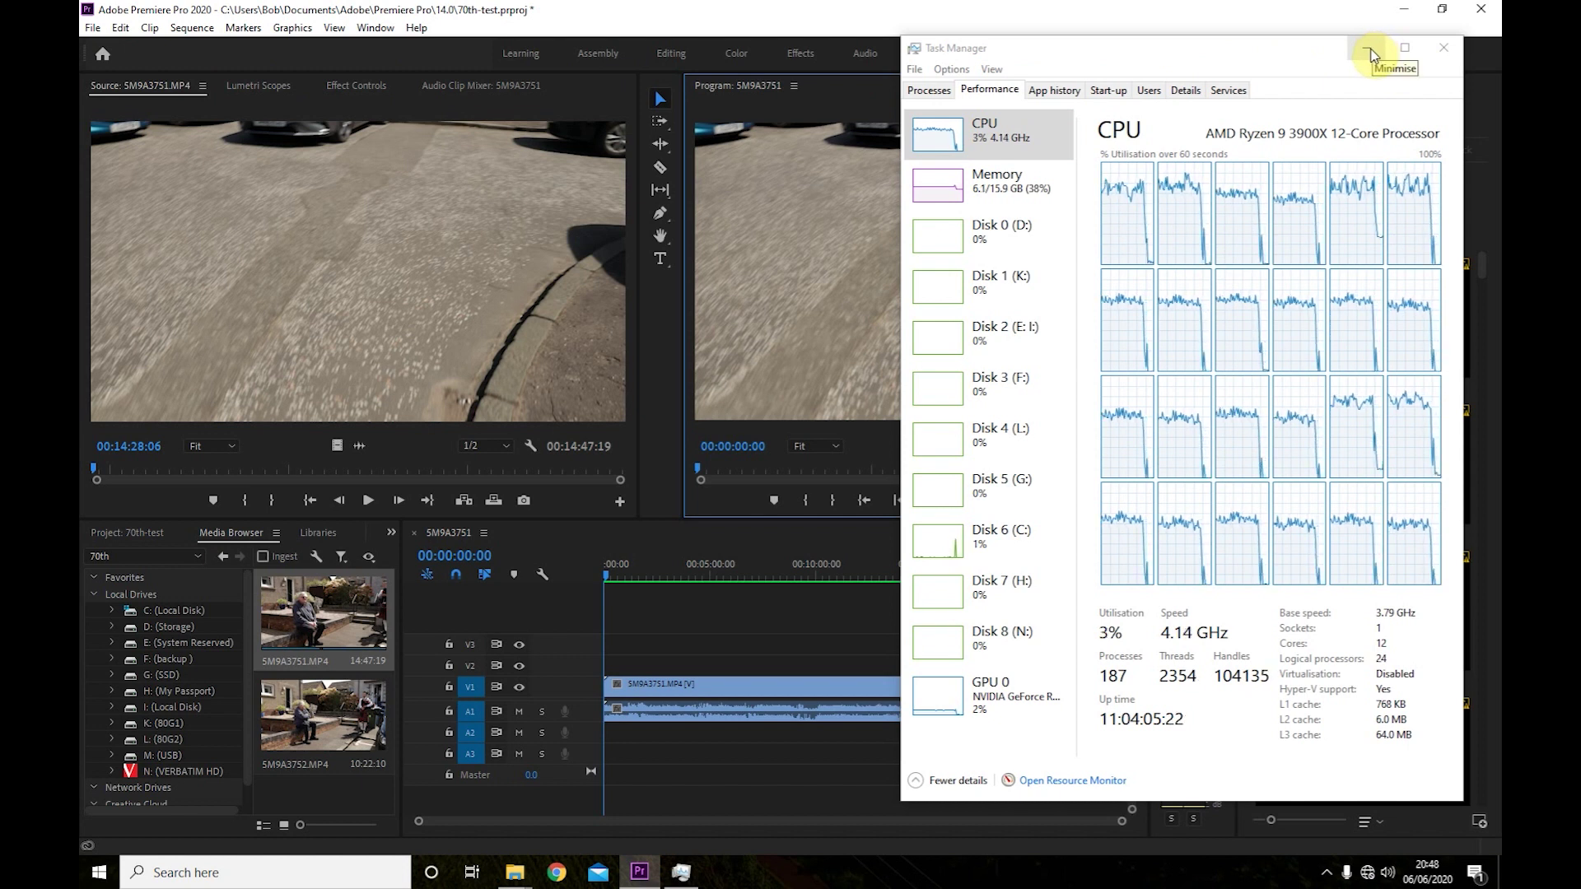
{"action": "left_click", "coordinate": [175, 53]}
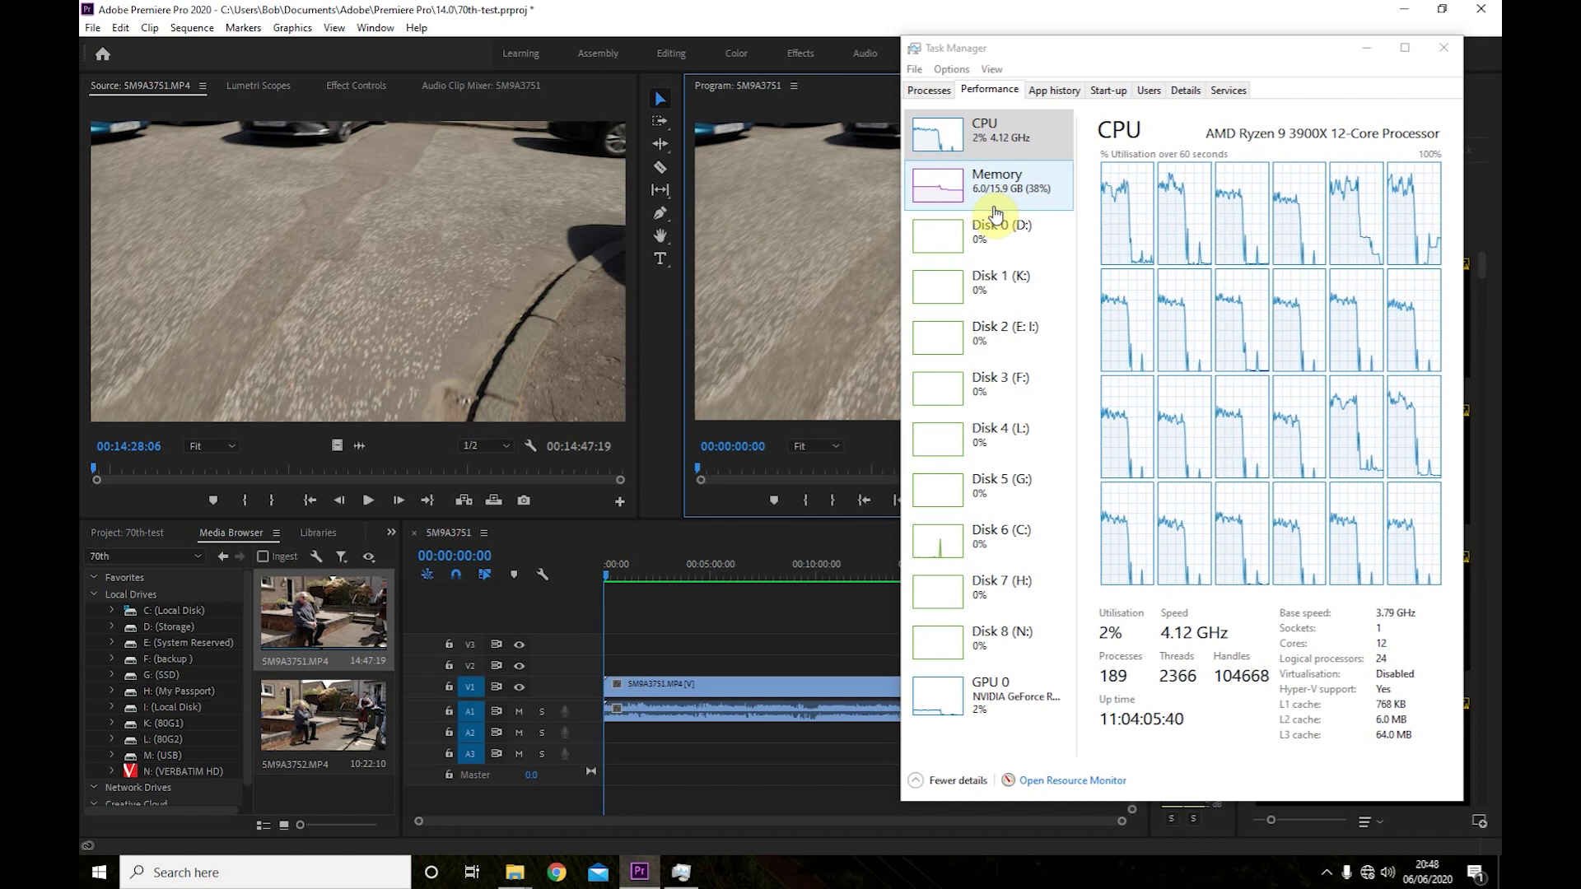
Step: Export media with Hardware Encoding as the encoding performance
{"action": "left_click", "coordinate": [1369, 54]}
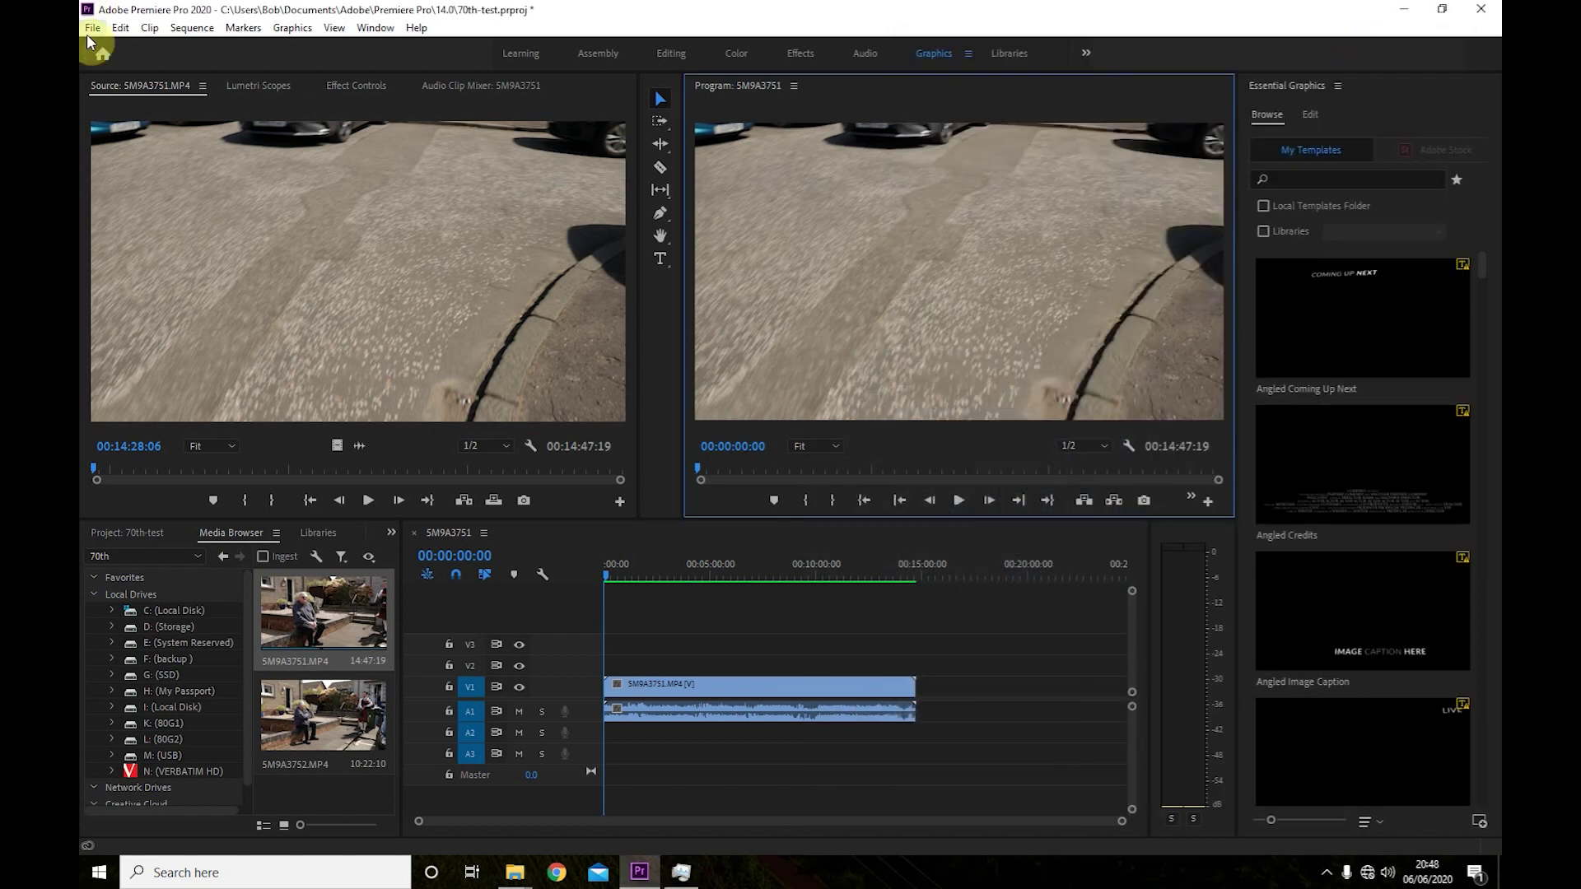
{"action": "left_click", "coordinate": [92, 28]}
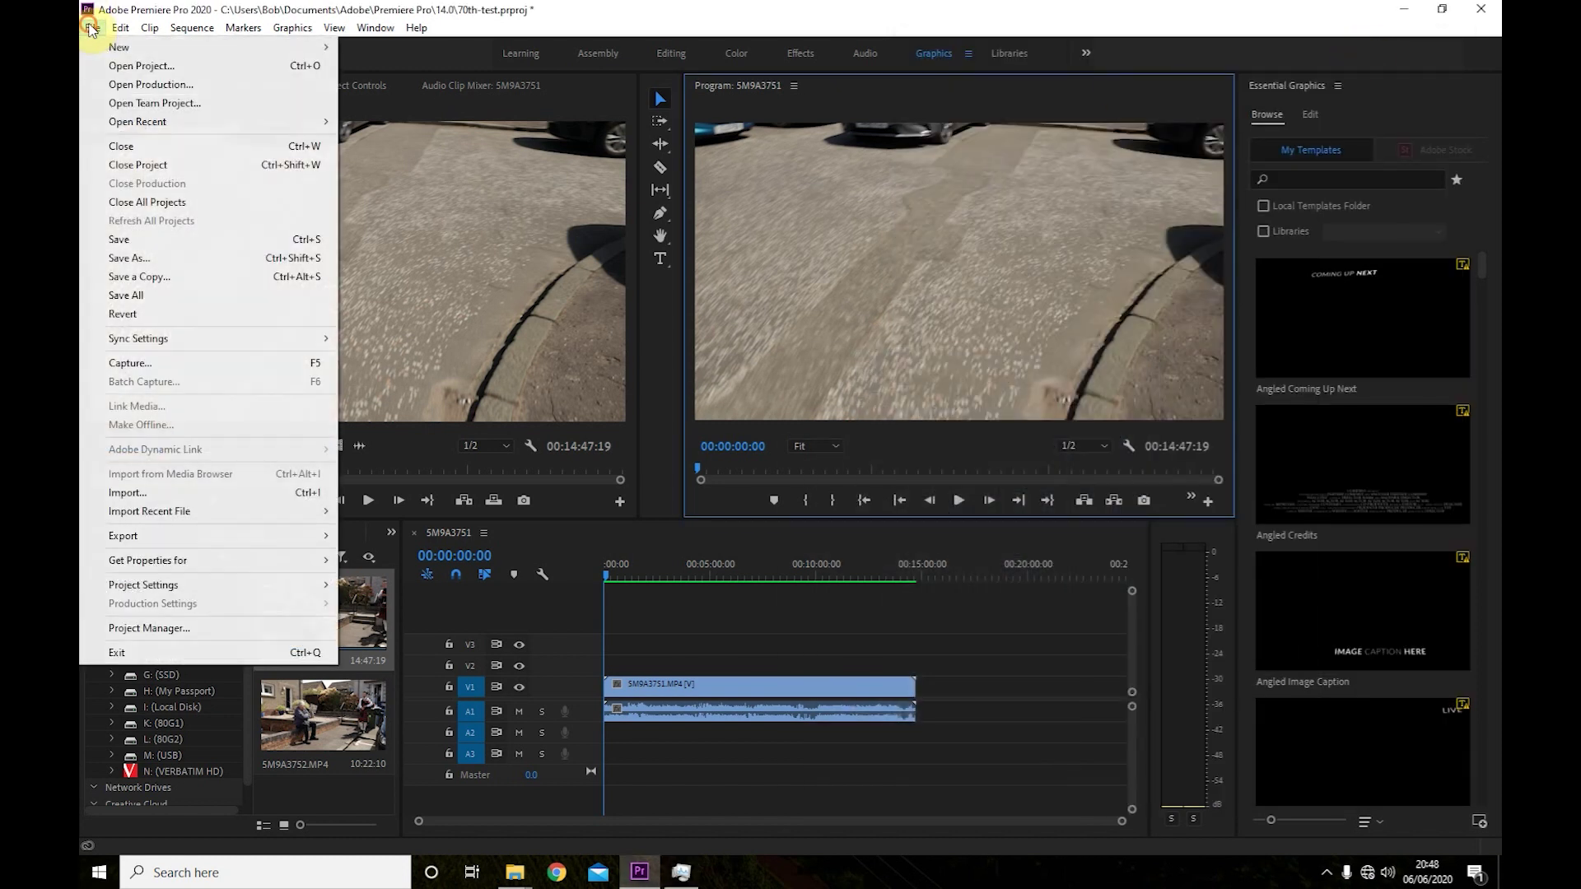
{"action": "left_click", "coordinate": [252, 537]}
{"action": "left_click", "coordinate": [396, 535]}
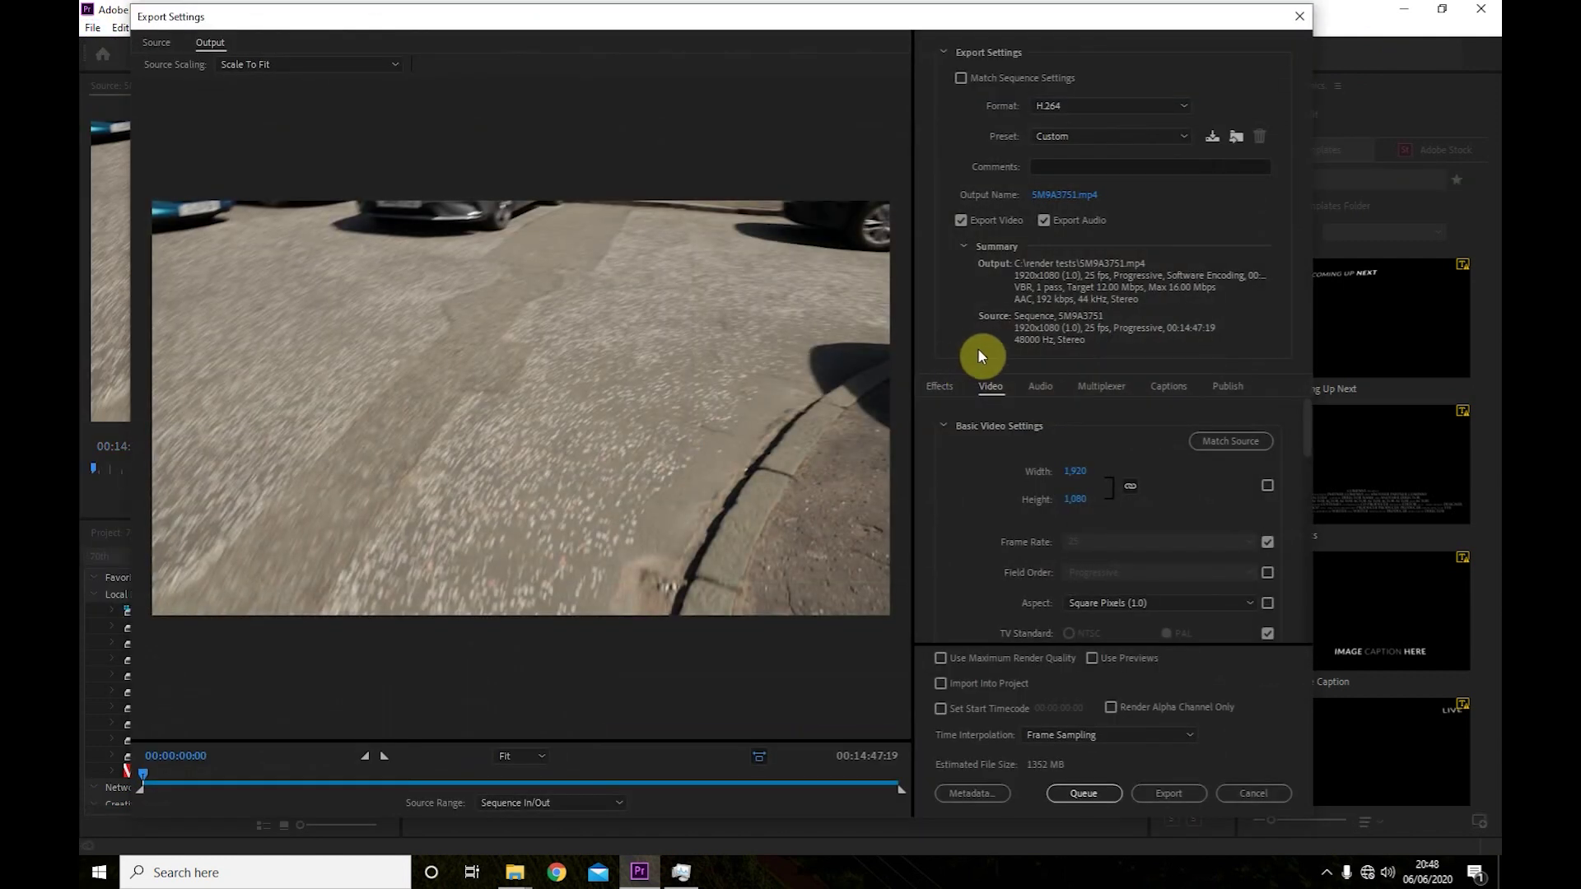
{"action": "scroll", "coordinate": [1308, 437], "scroll_direction": "down", "scroll_amount": 5}
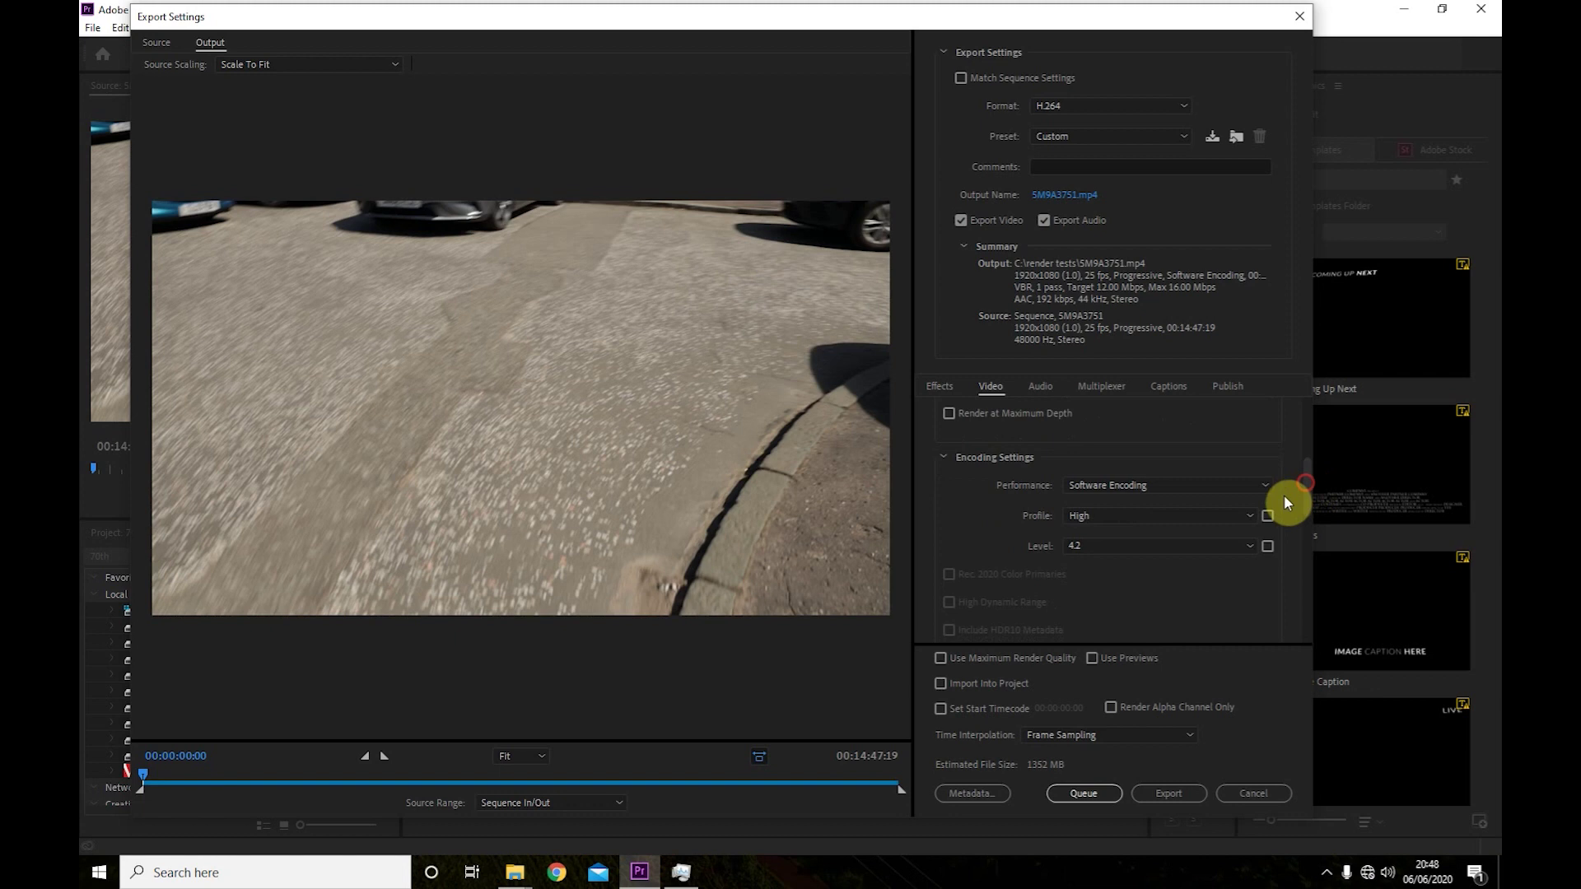
{"action": "left_click", "coordinate": [1268, 489]}
{"action": "left_click", "coordinate": [1237, 501]}
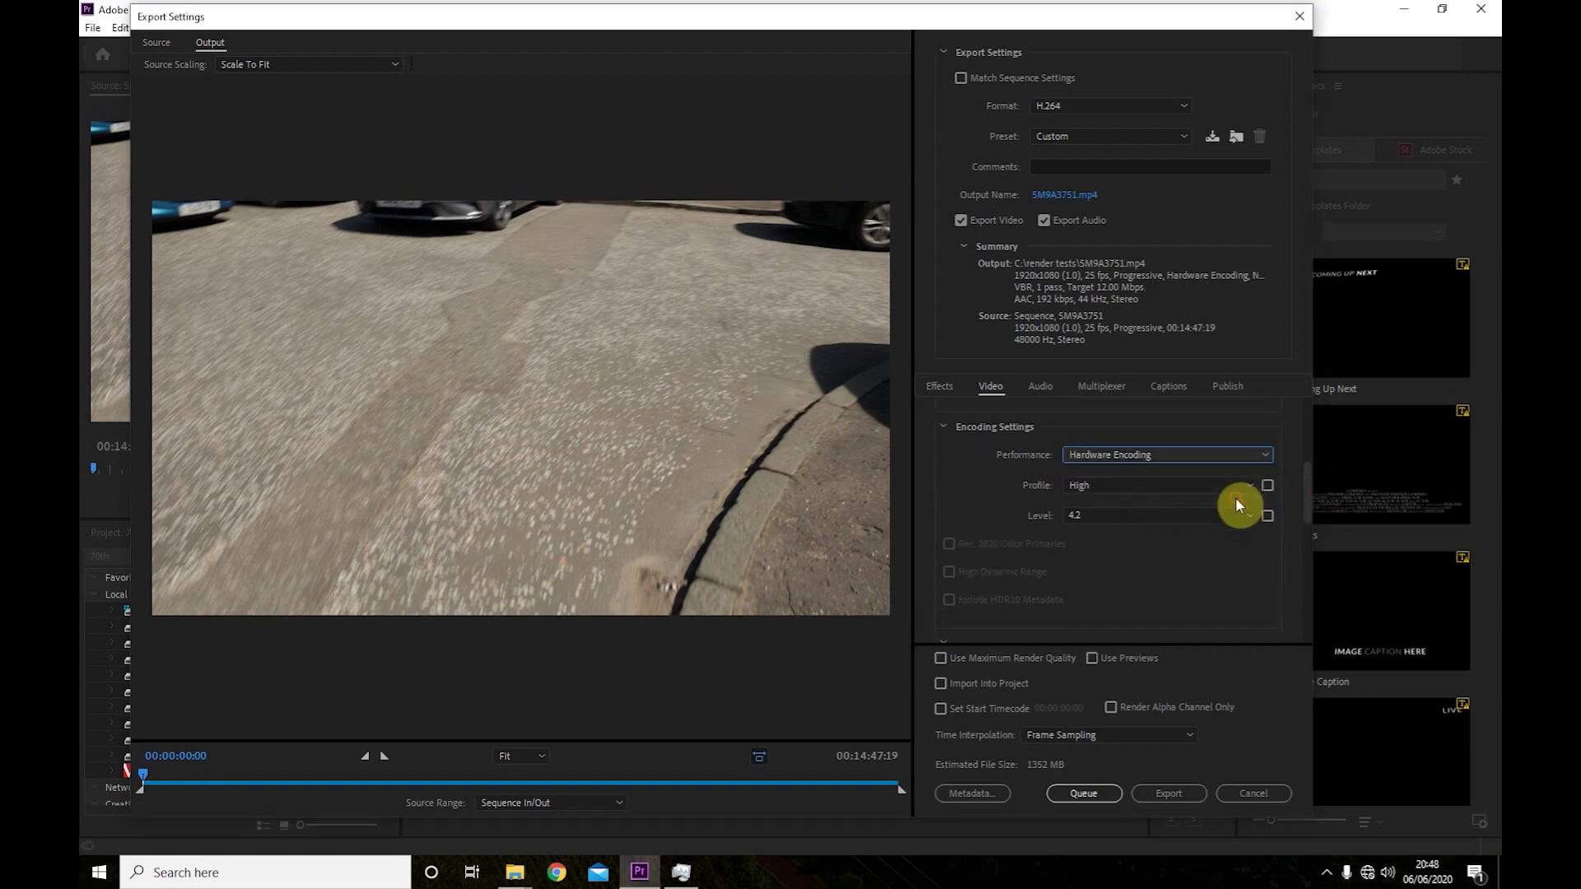
Step: Rename the output file to h1.mp4
{"action": "left_click", "coordinate": [1071, 198]}
{"action": "type", "text": "h1"}
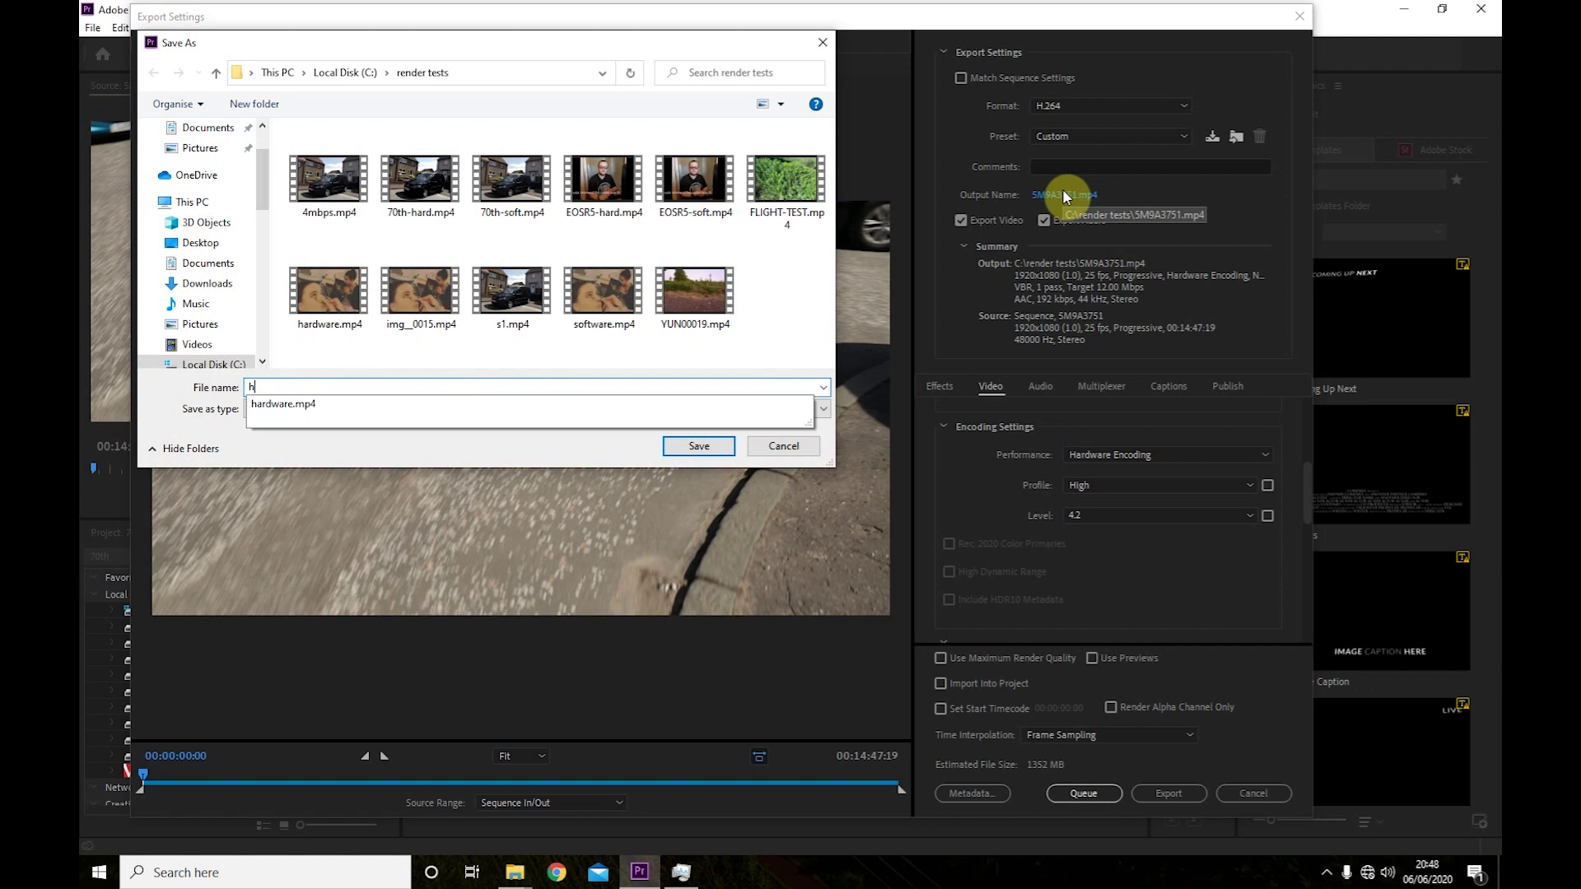
{"action": "left_click", "coordinate": [699, 447]}
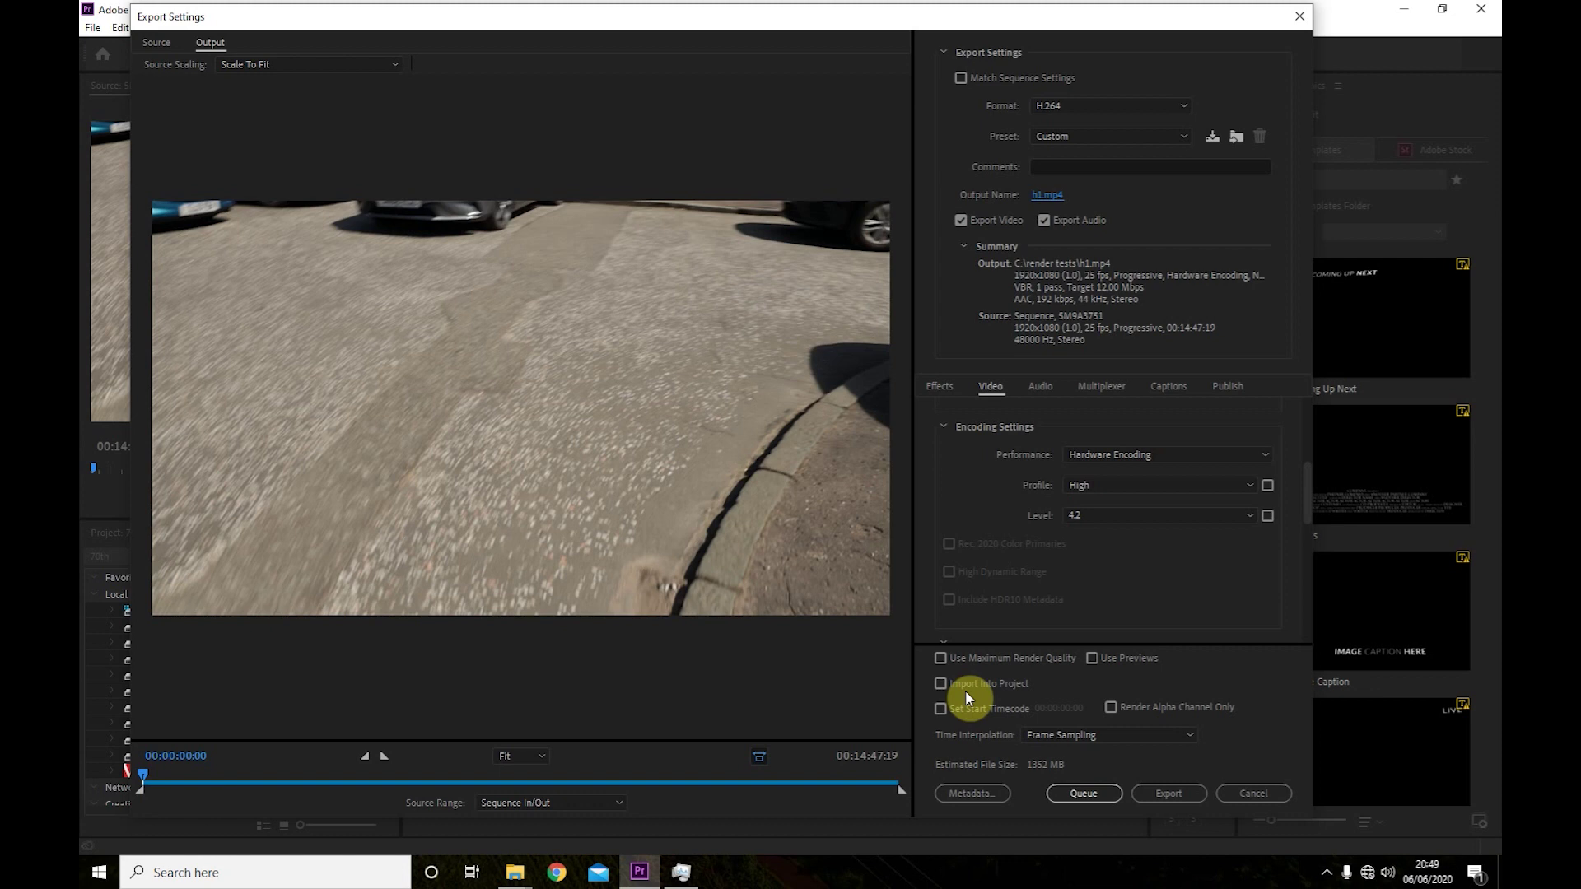
Step: Run the h1.mp4 hardware export while watching GPU 0 load in Task Manager
{"action": "left_click", "coordinate": [1174, 793]}
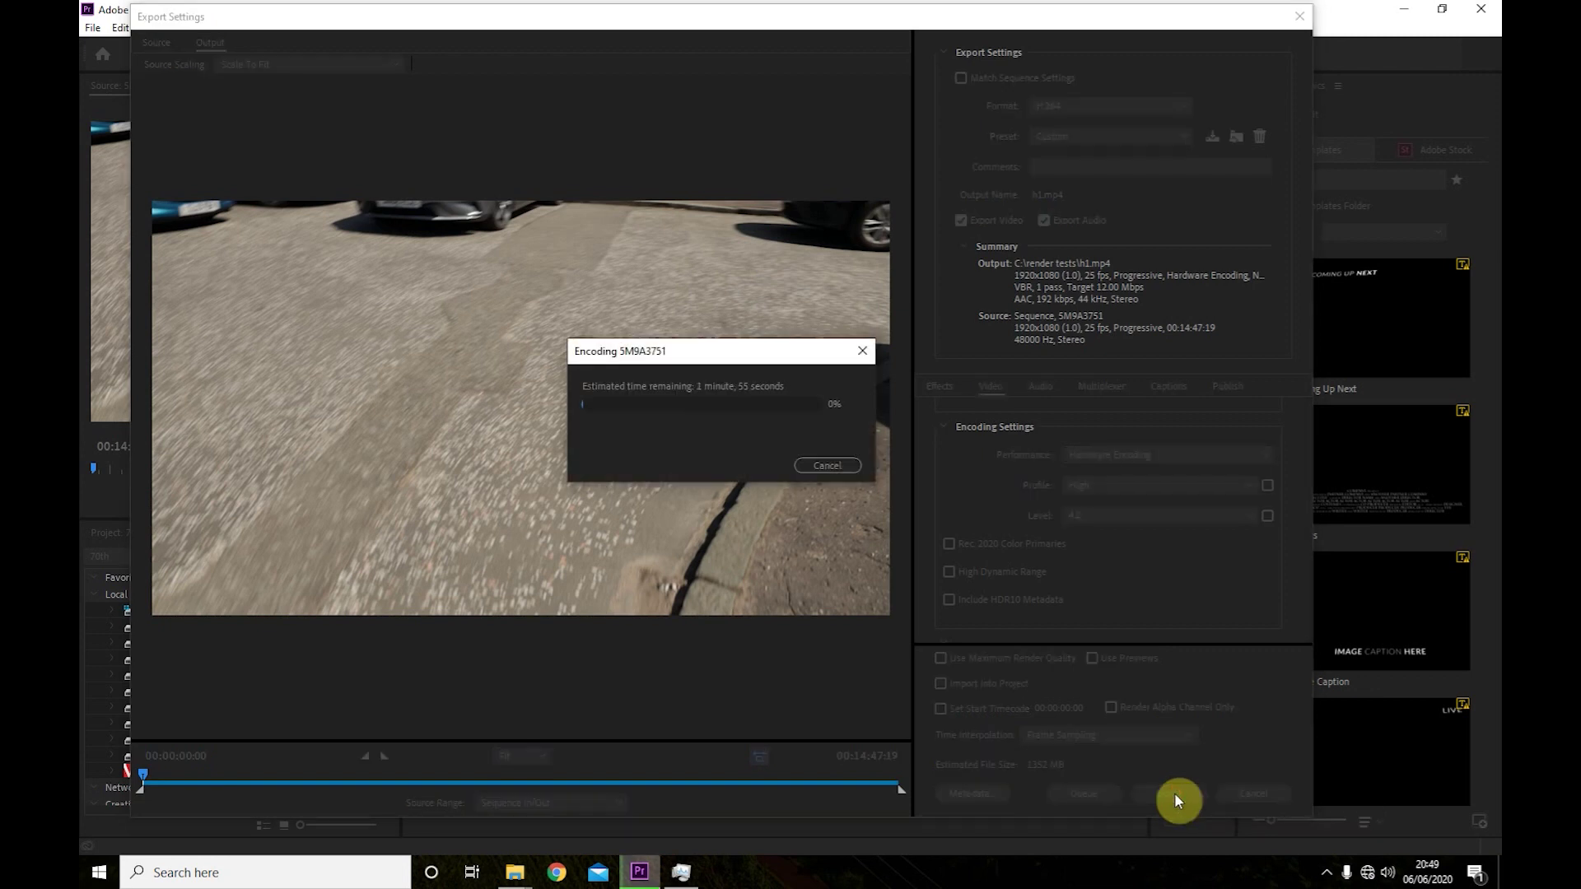
{"action": "left_click", "coordinate": [681, 872]}
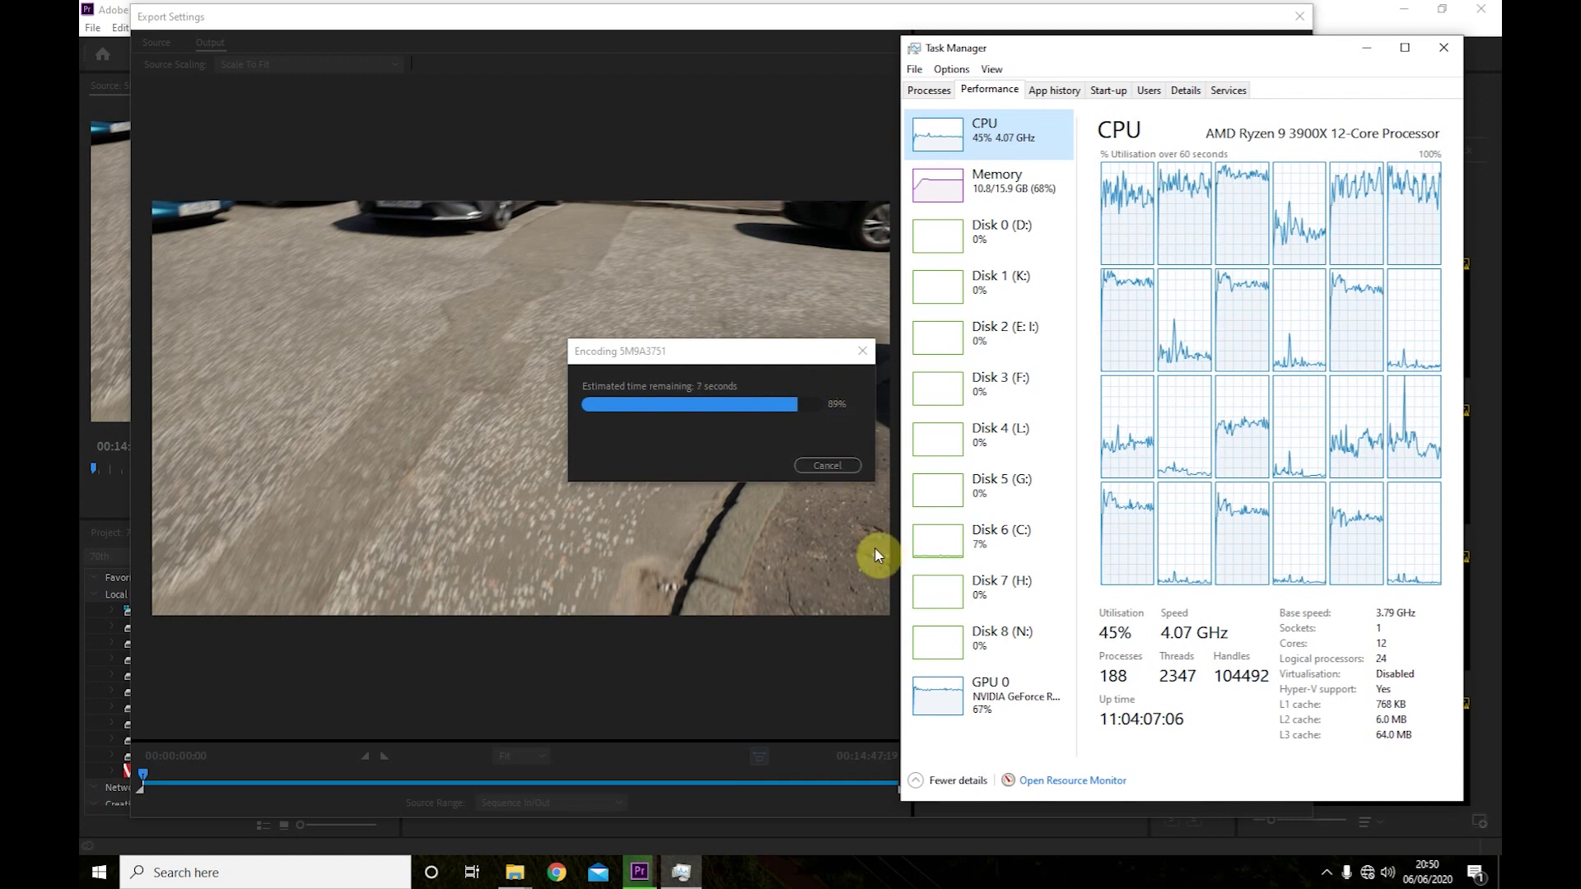
{"action": "left_click", "coordinate": [962, 694]}
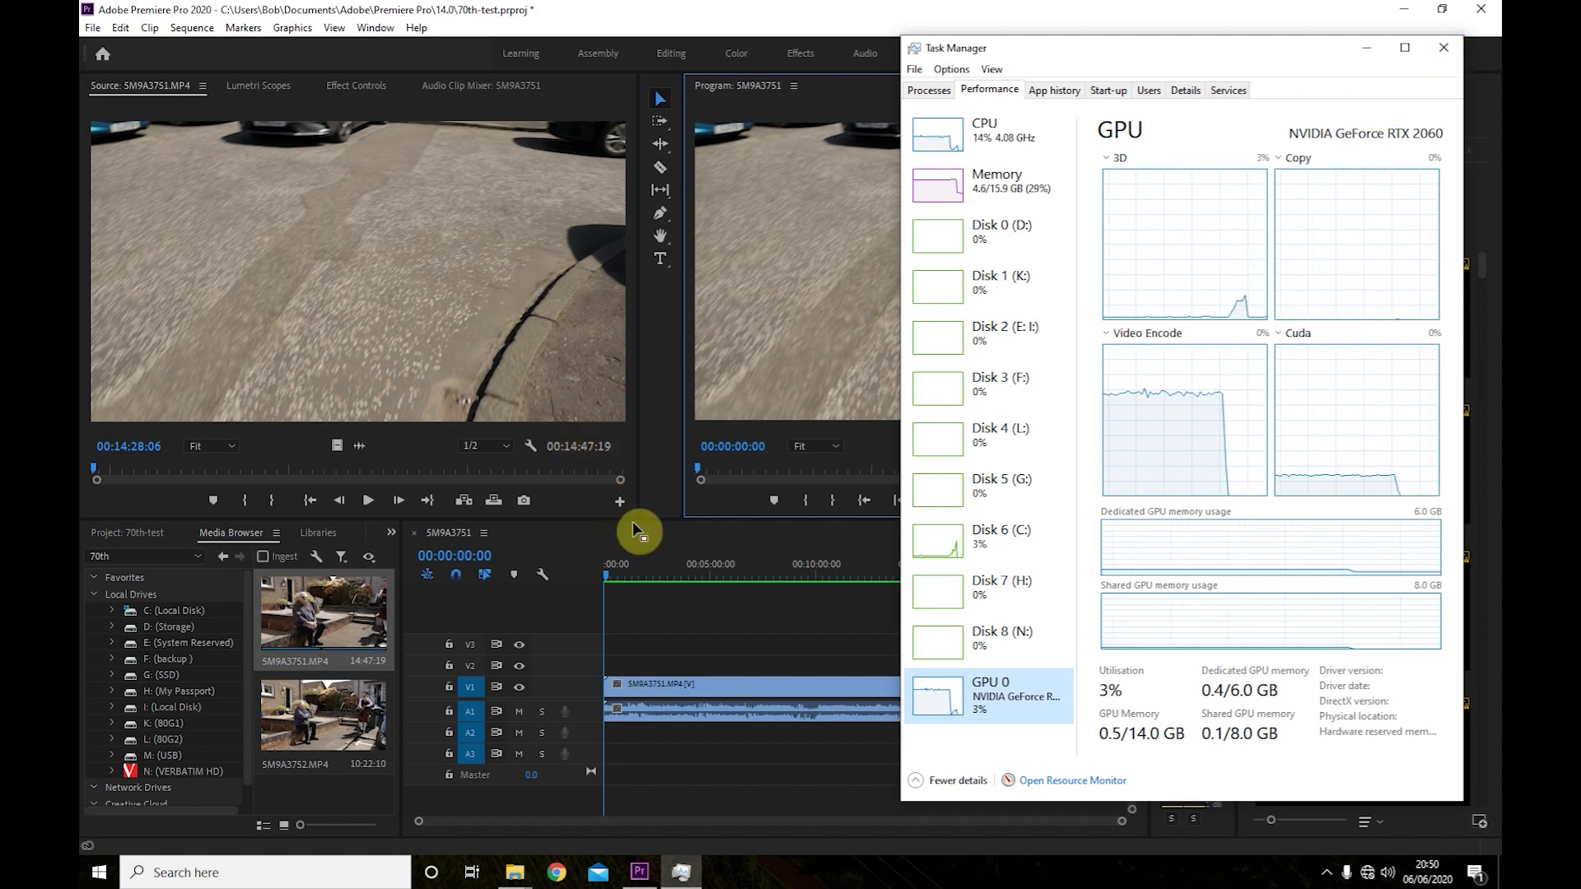
Step: Close Task Manager, leaving the SM9A3751 sequence in view
{"action": "left_click", "coordinate": [1440, 46]}
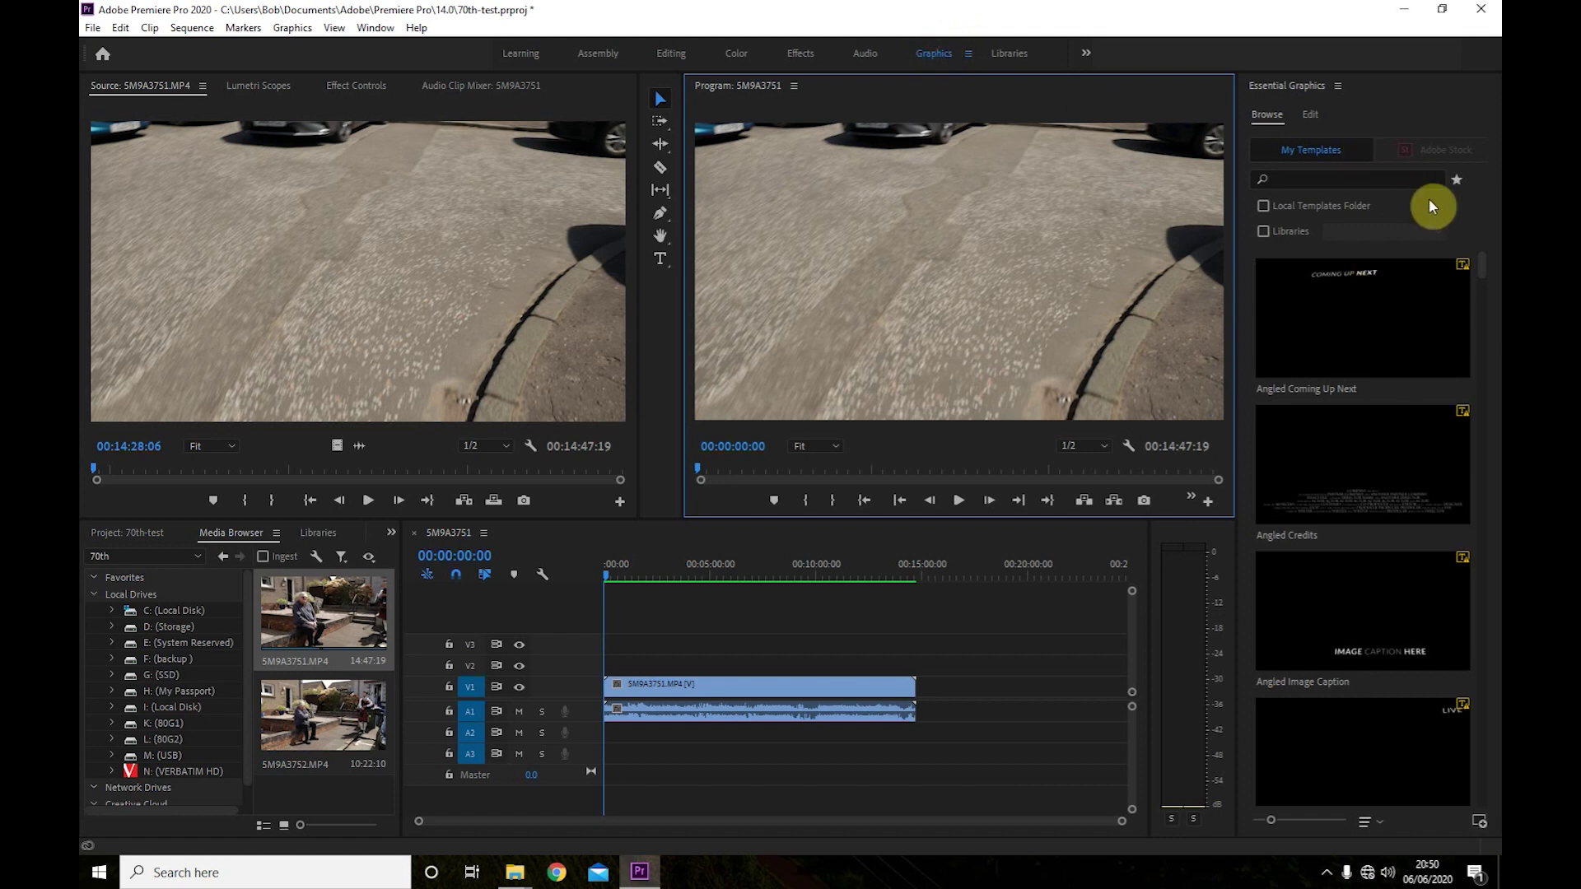
{"action": "left_click", "coordinate": [1481, 268]}
{"action": "left_click_drag", "start_coordinate": [1481, 268], "coordinate": [1471, 581]}
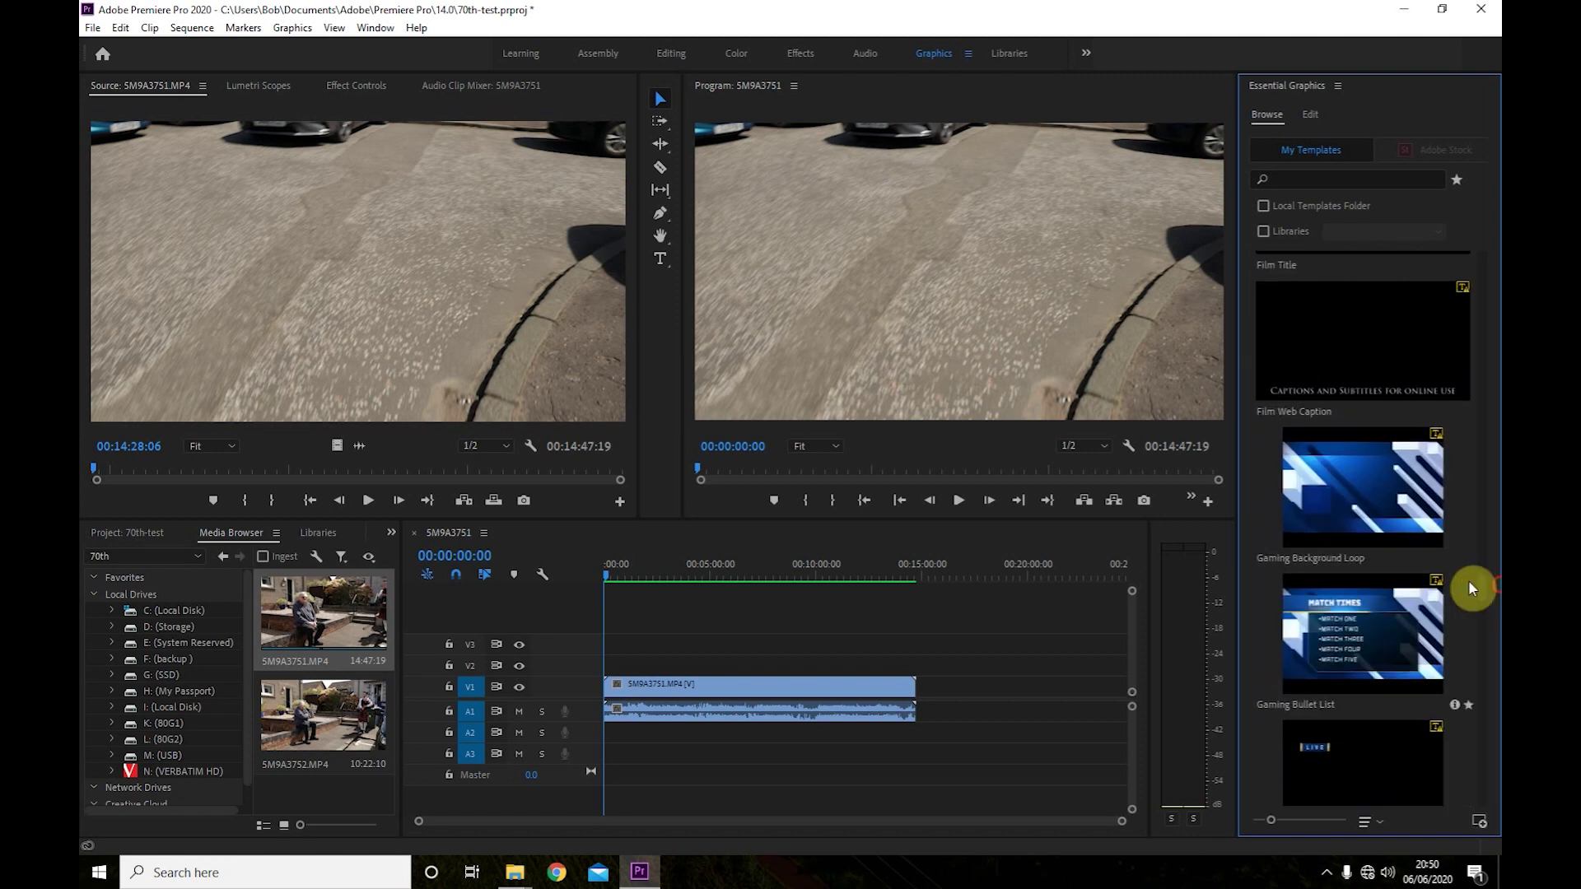